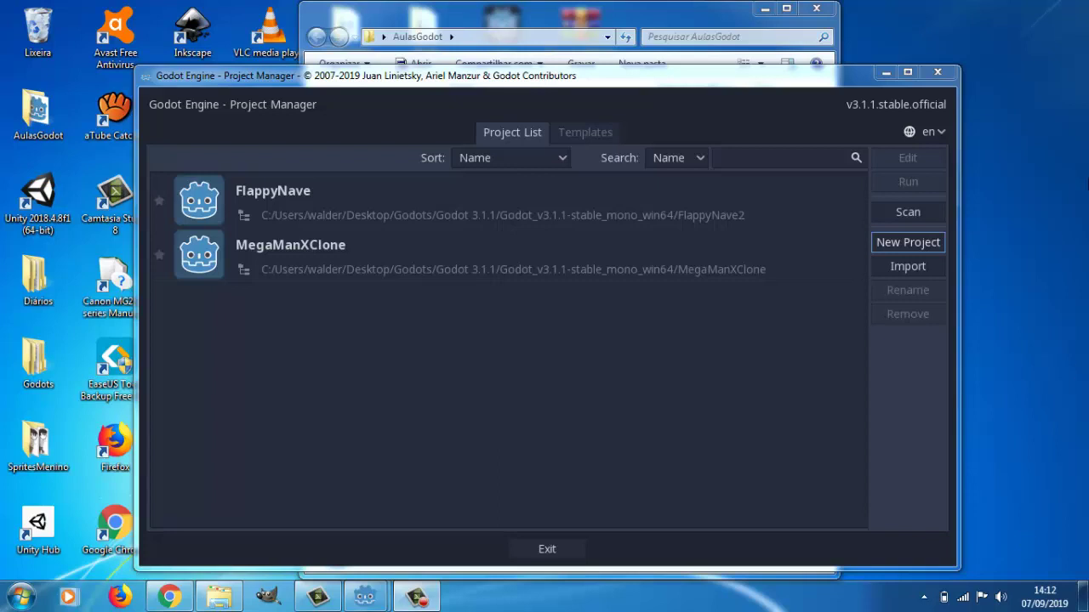
Start a new project and browse its location up from the Documents folder
click(903, 244)
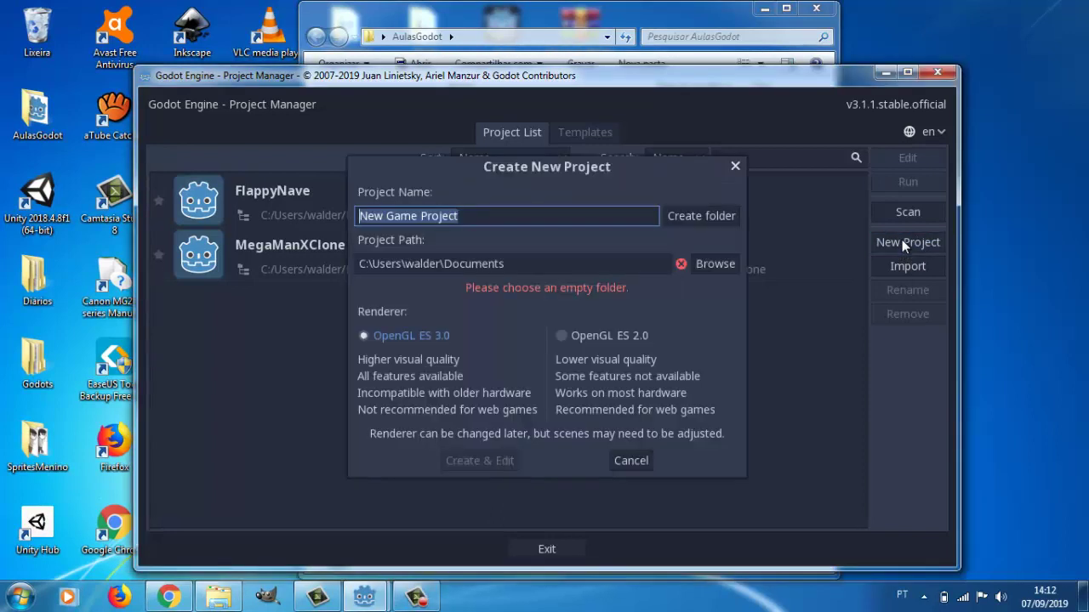
click(709, 264)
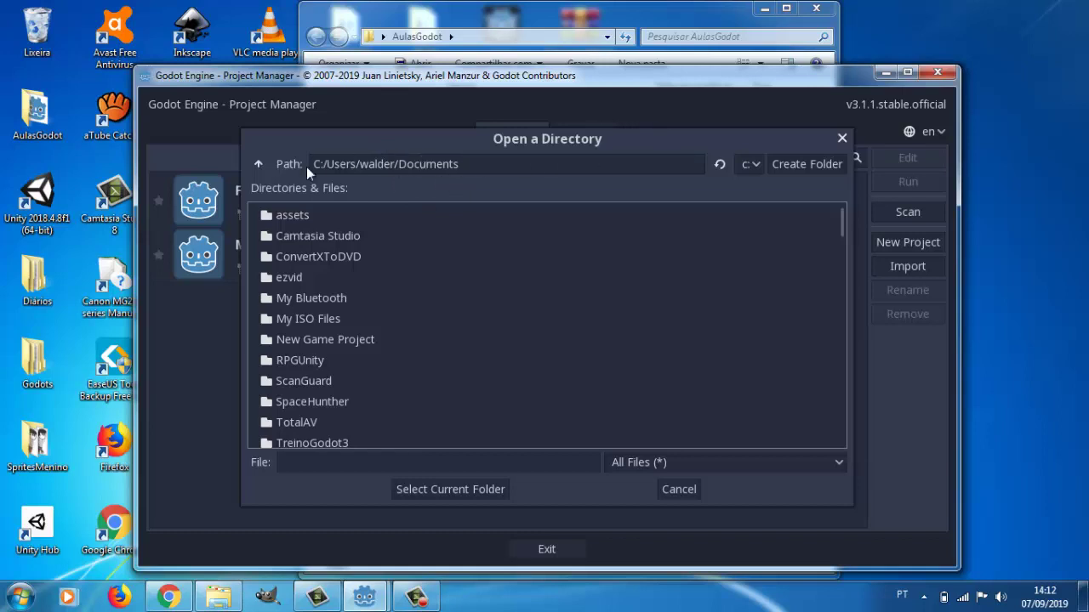
click(260, 164)
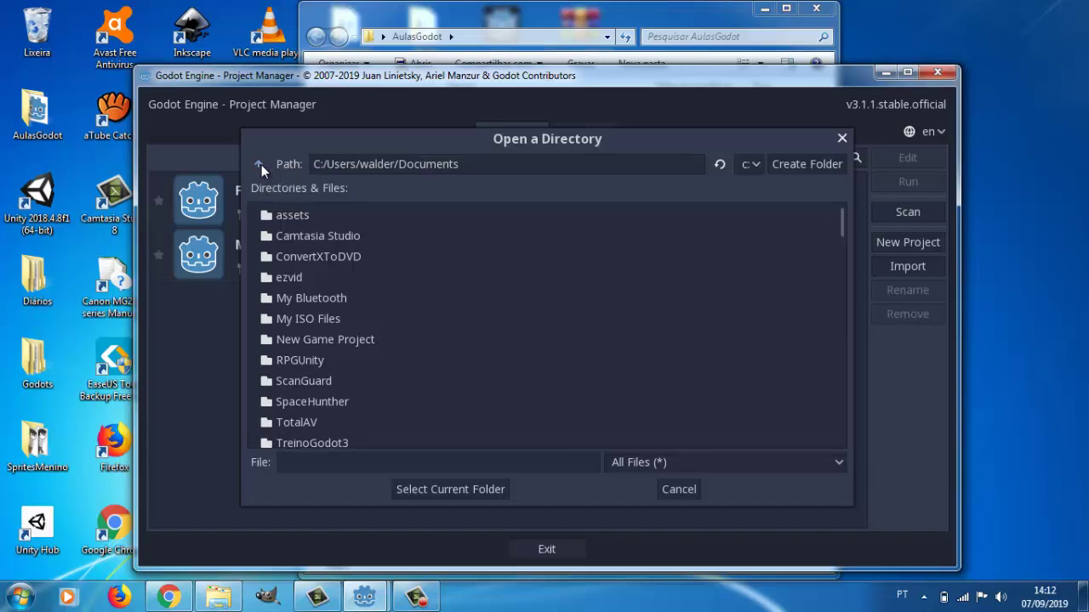
click(261, 164)
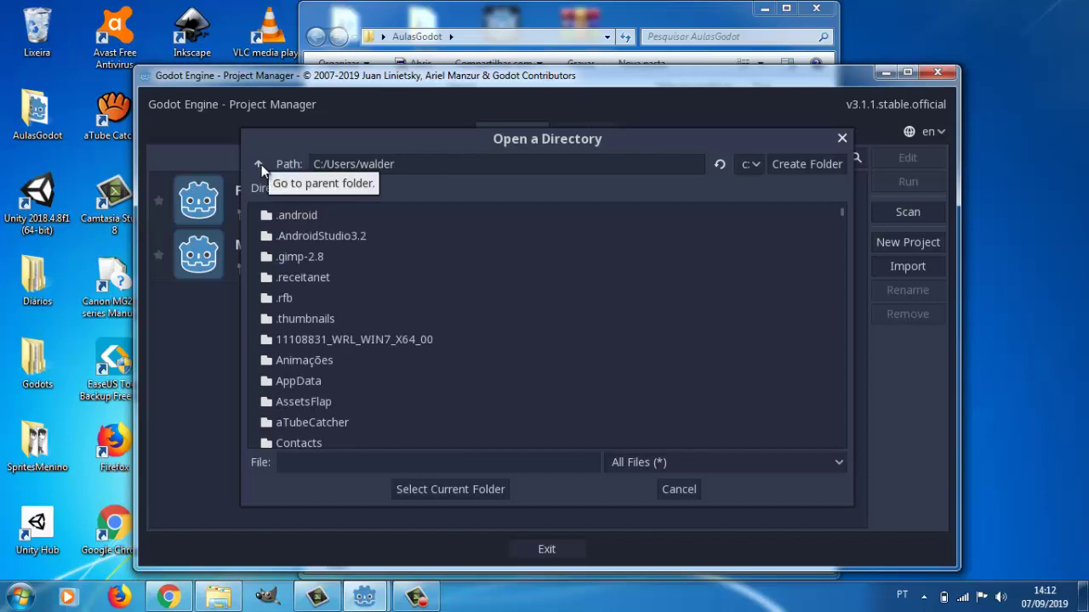
double_click(408, 165)
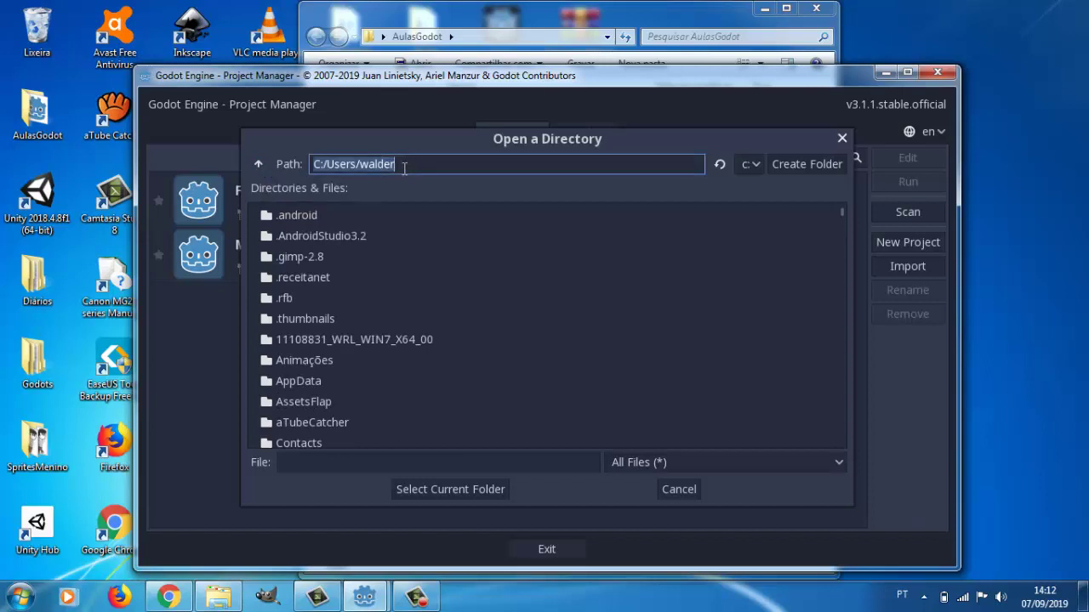
click(404, 167)
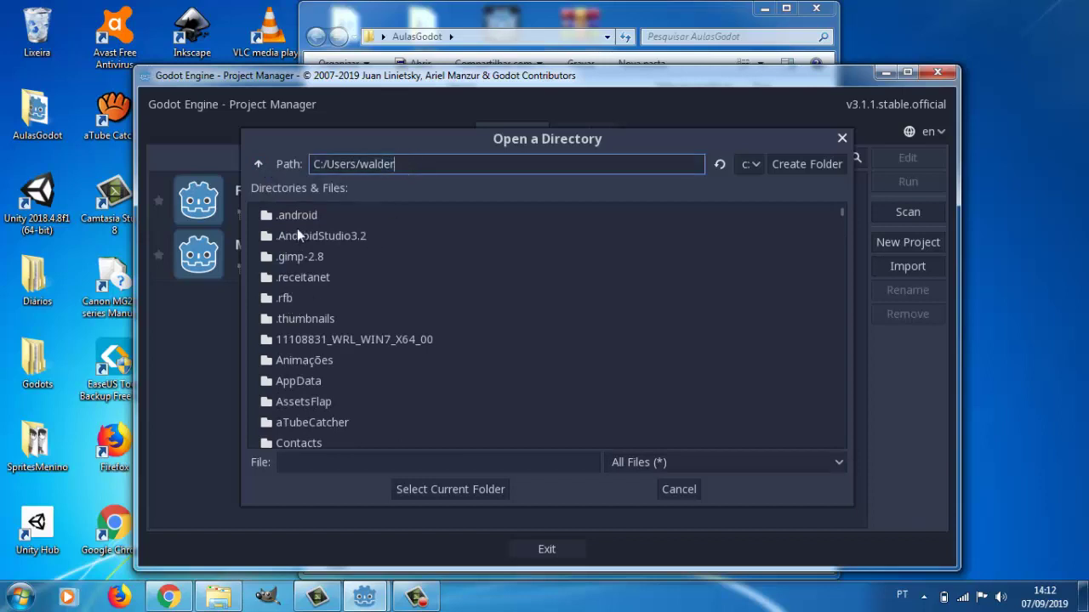
Go into the Desktop folder and open AulasGodot
click(286, 287)
key(d)
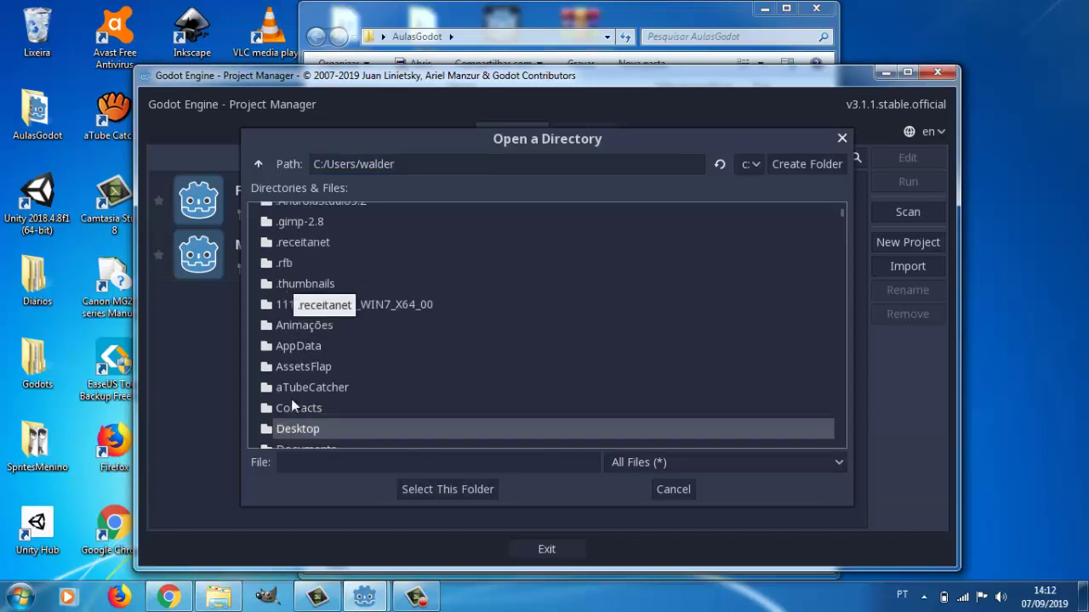
double_click(289, 430)
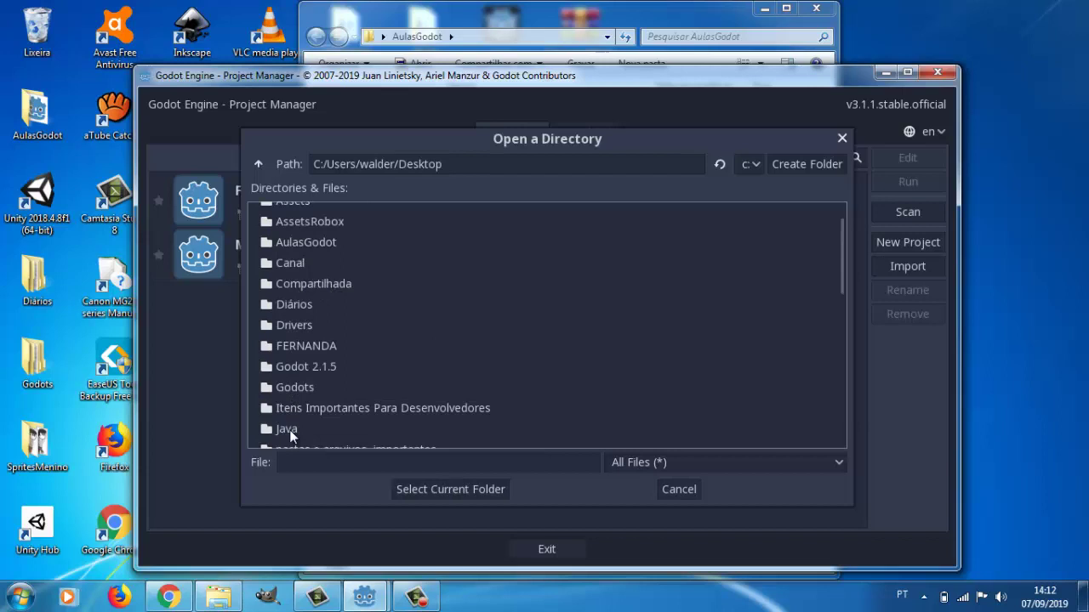
click(287, 325)
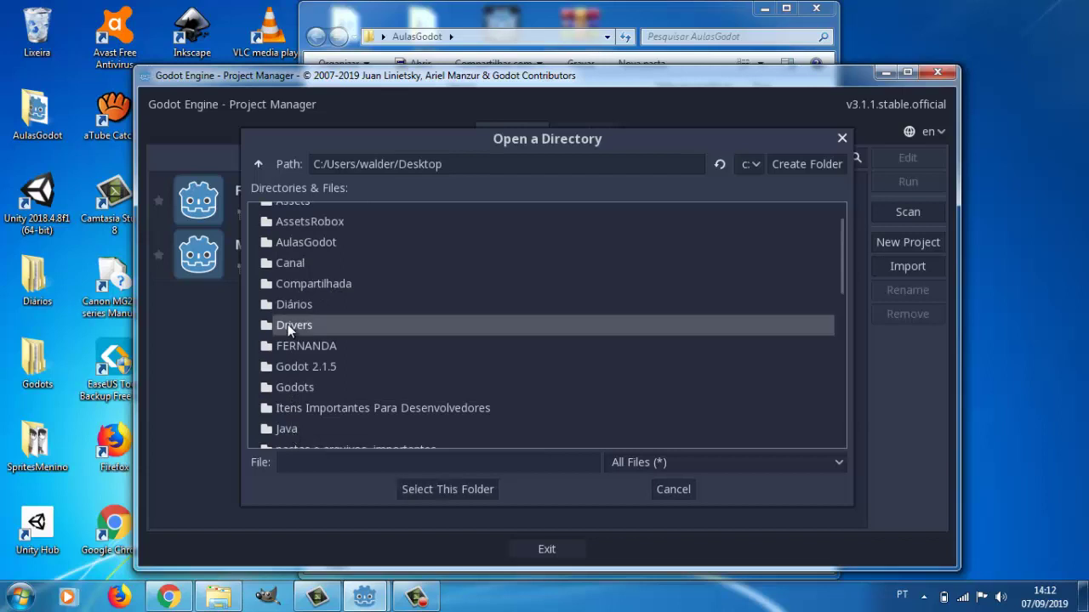
double_click(290, 244)
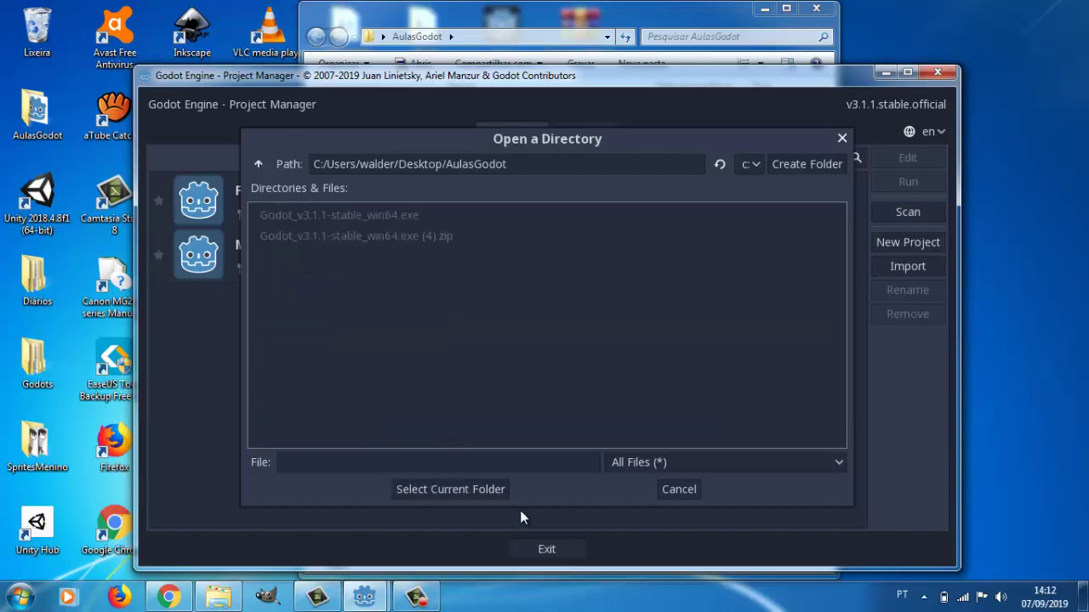
Create a folder named MeuGame inside AulasGodot and select it
click(807, 167)
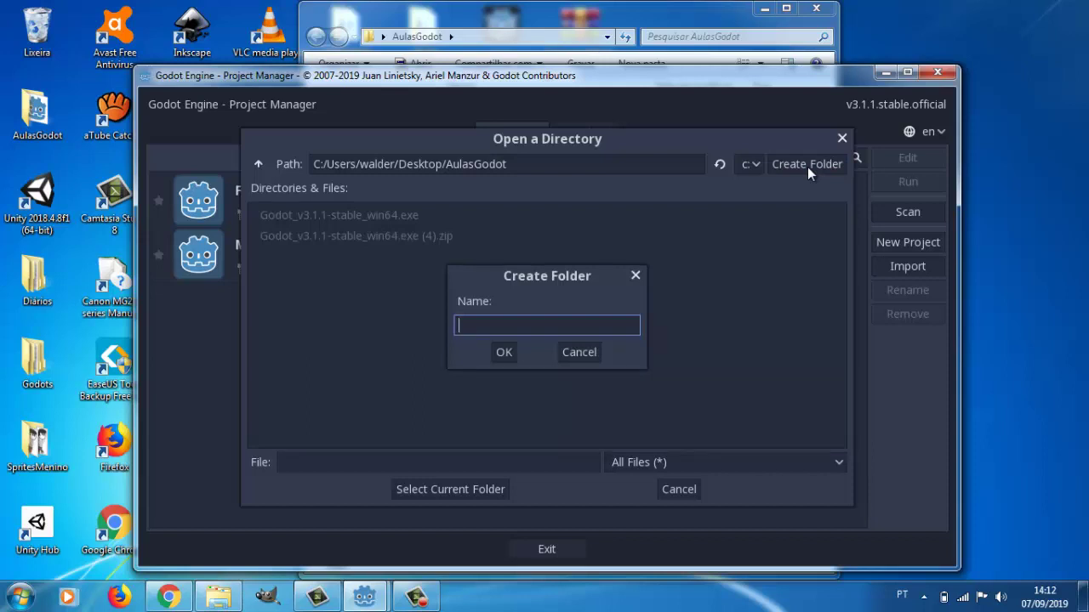
text(Meu)
text(Ga)
text(me)
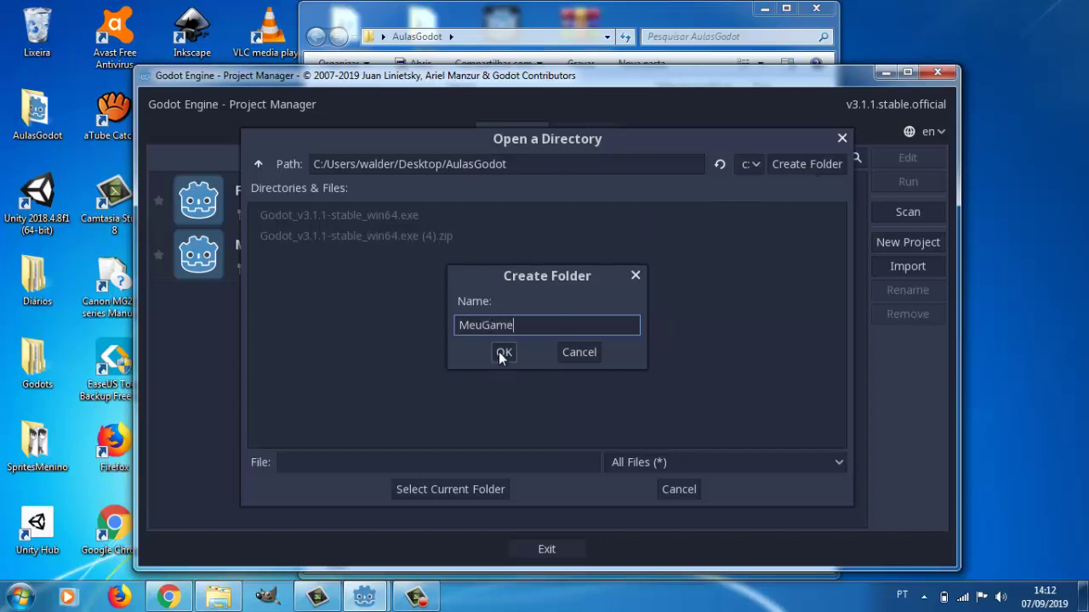
click(502, 352)
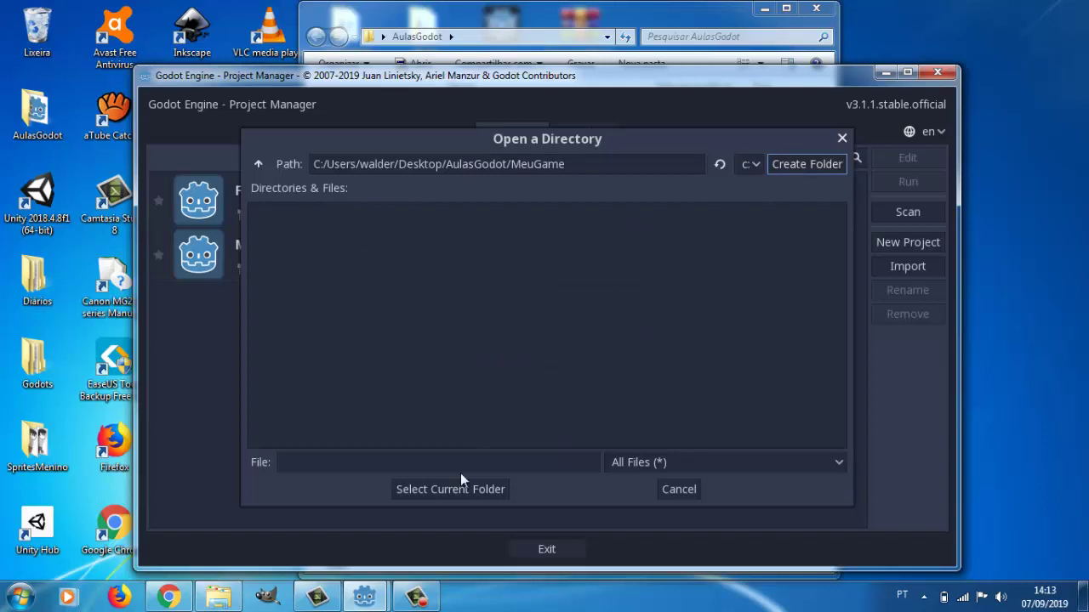
click(439, 492)
Use the MeuGame folder as the project path and name the project MeuGame
click(439, 492)
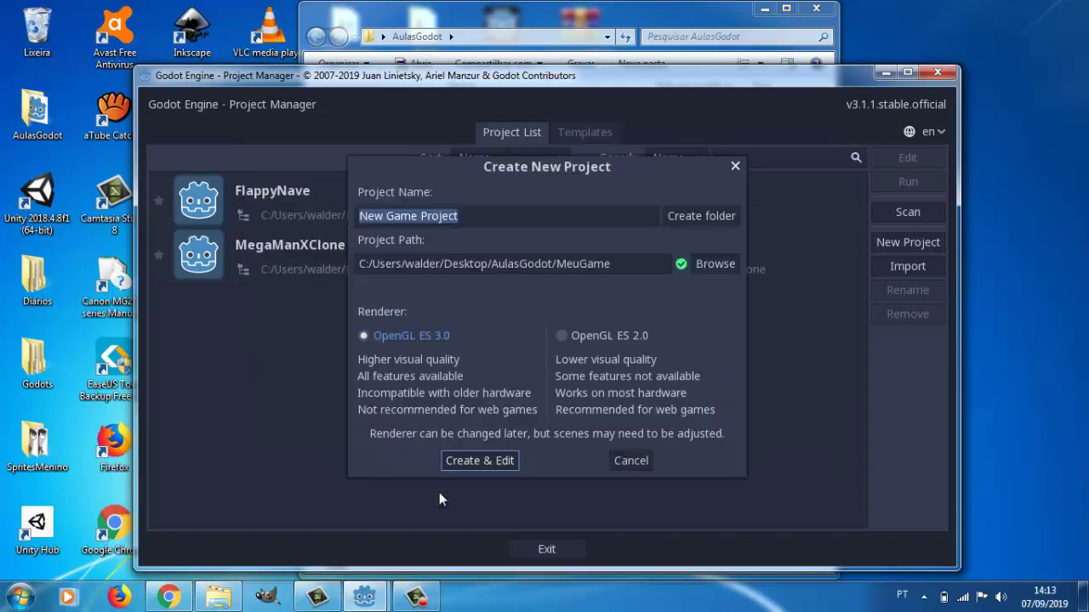
click(382, 215)
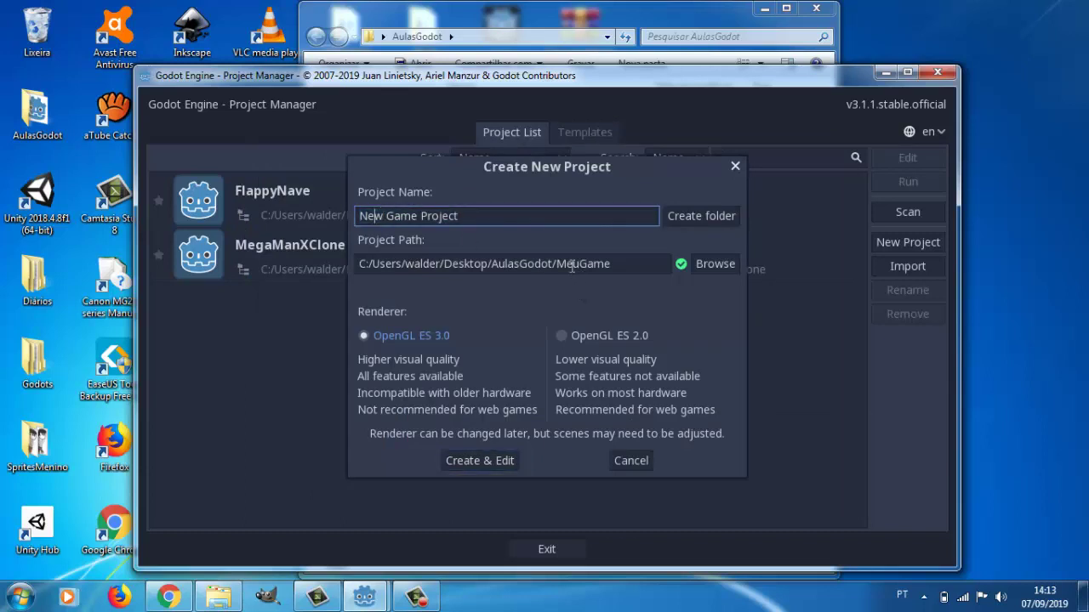
click(521, 223)
double_click(520, 223)
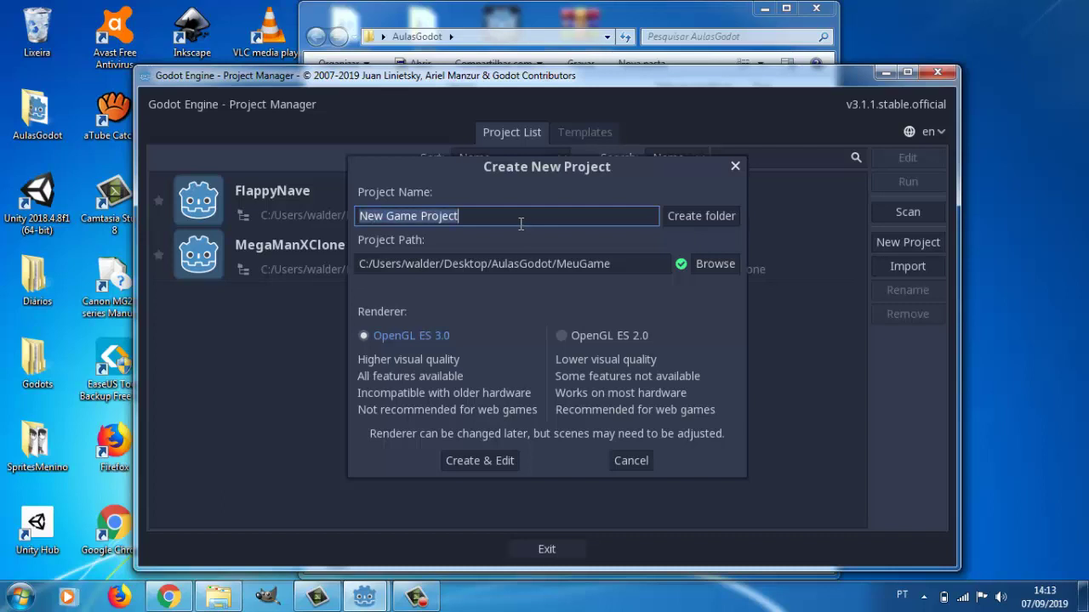
text(Meu)
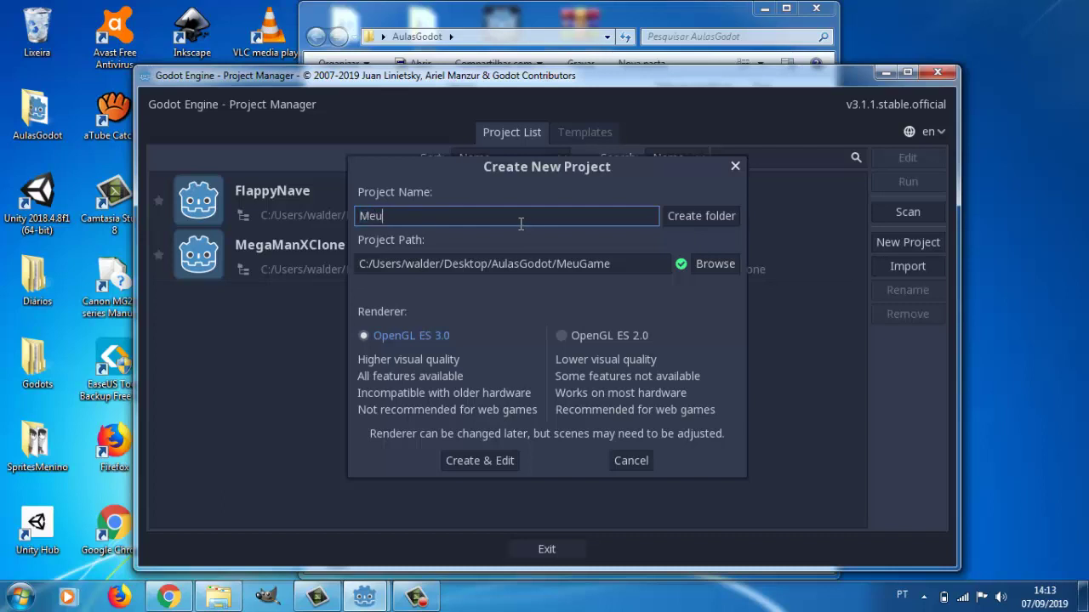
text(Game)
key(Left)
key(Left)
key(Left)
key(Left)
key(Left)
key(Left)
key(Right)
key(Right)
key(Left)
key(Left)
key(Left)
key(Right)
key(Right)
key(End)
Keep the OpenGL ES 3.0 renderer and create the project for editing
click(560, 336)
click(397, 336)
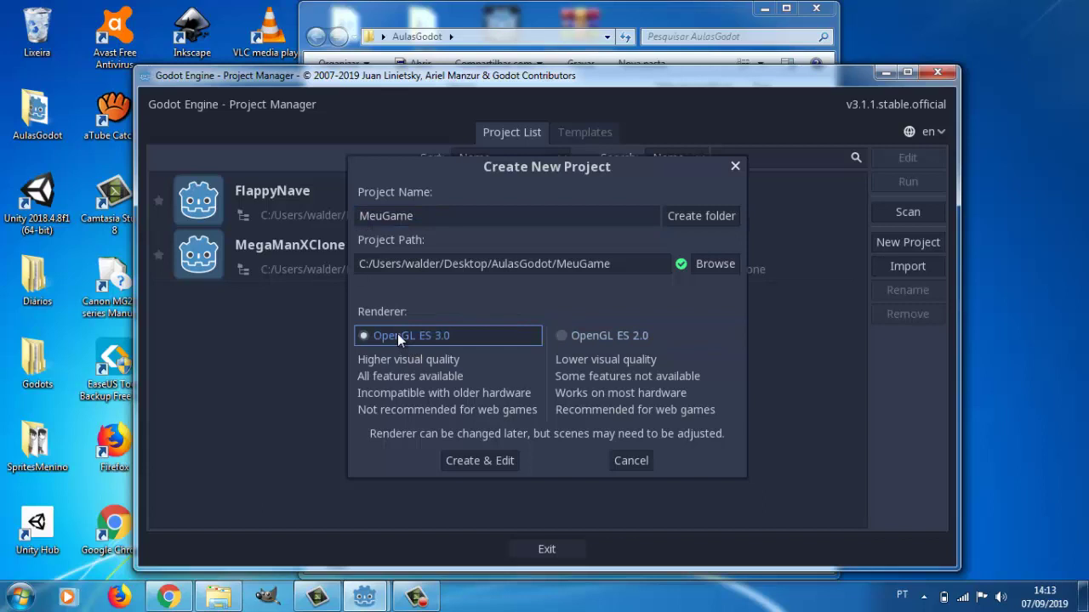
click(481, 465)
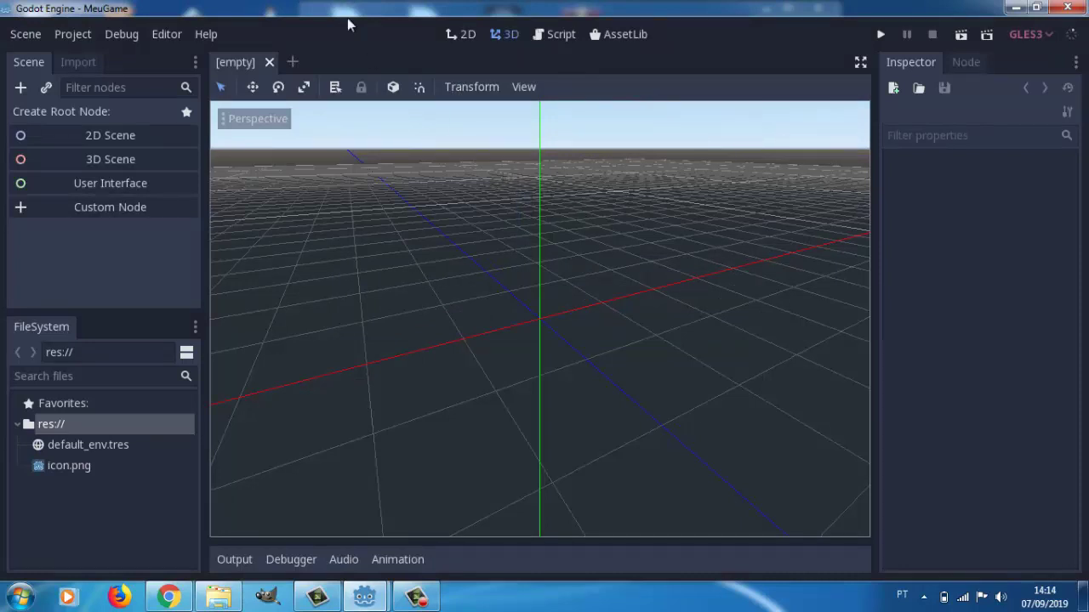
Switch the editor to the 2D workspace and open the Project menu
click(465, 35)
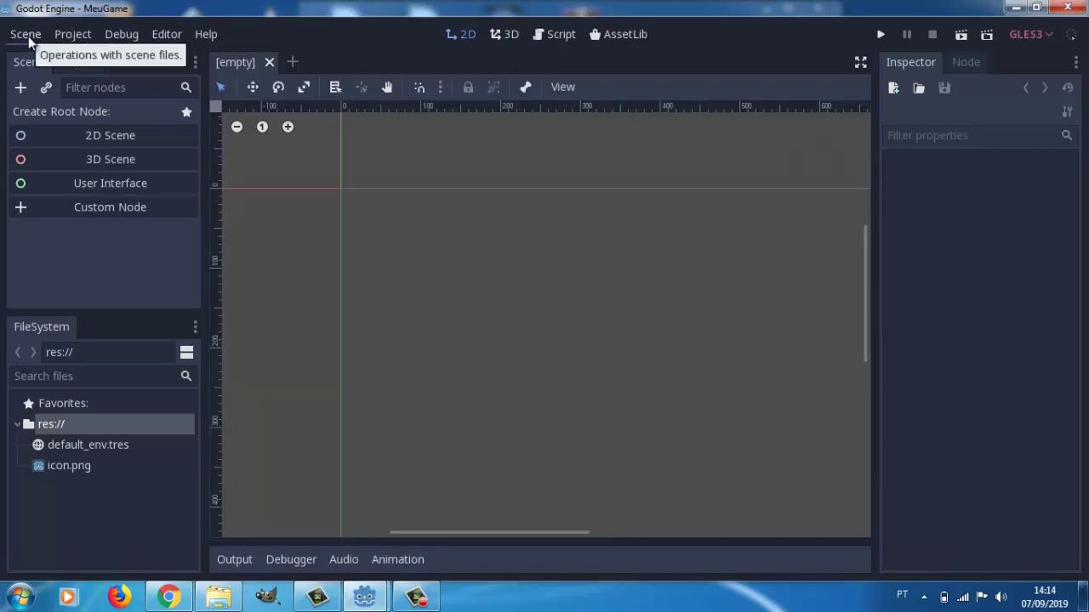
click(28, 36)
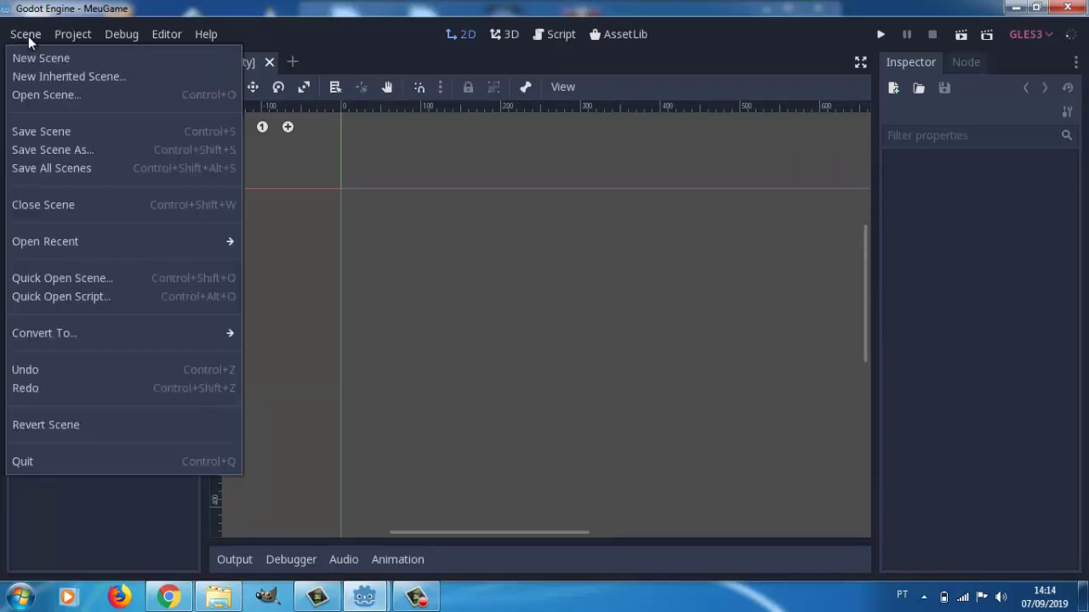
click(28, 35)
click(68, 36)
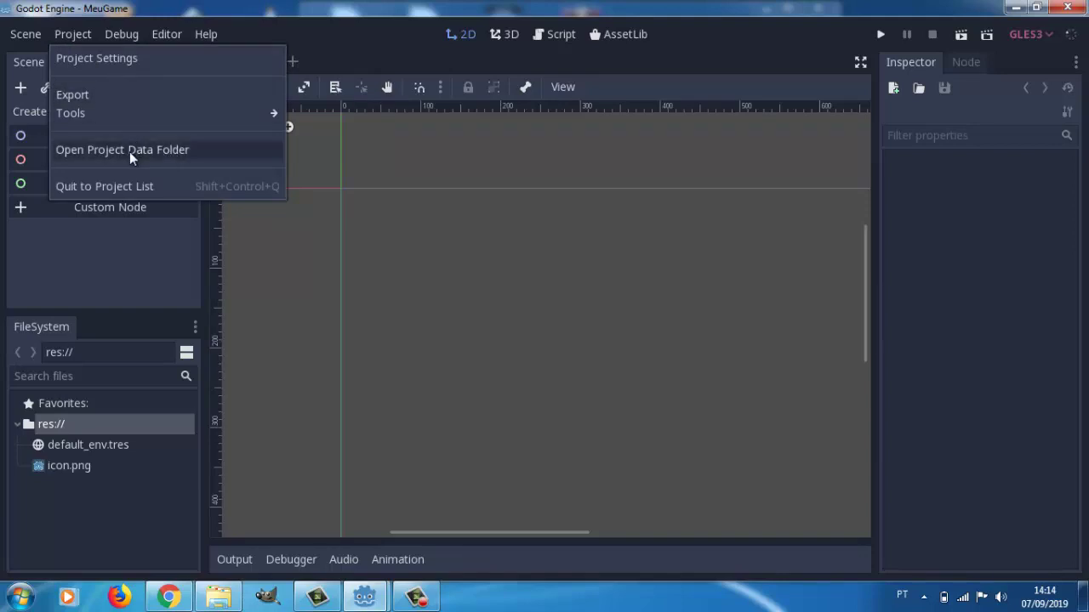
Set the Display > Window size to Width 1280 and Height 720
click(103, 57)
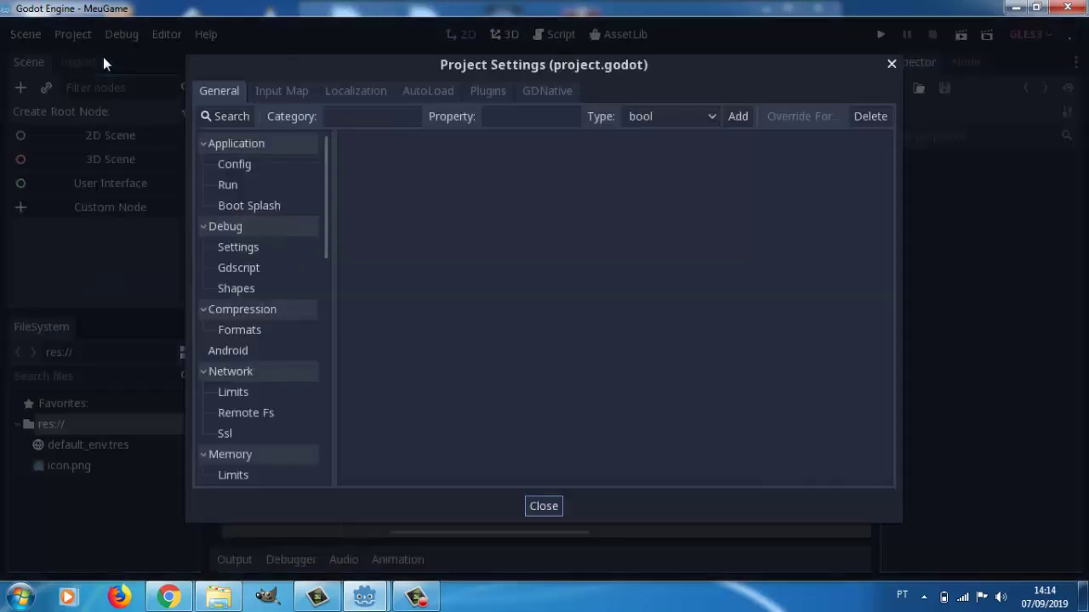
drag(330, 229, 333, 270)
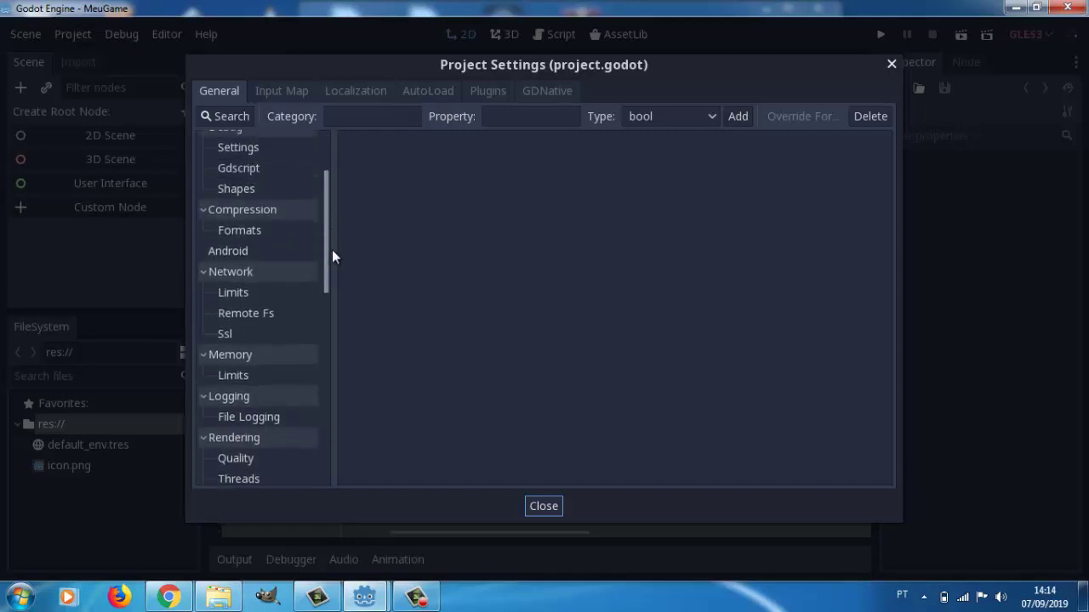
mouse_move(333, 270)
mouse_down()
mouse_move(330, 234)
mouse_move(334, 279)
mouse_up()
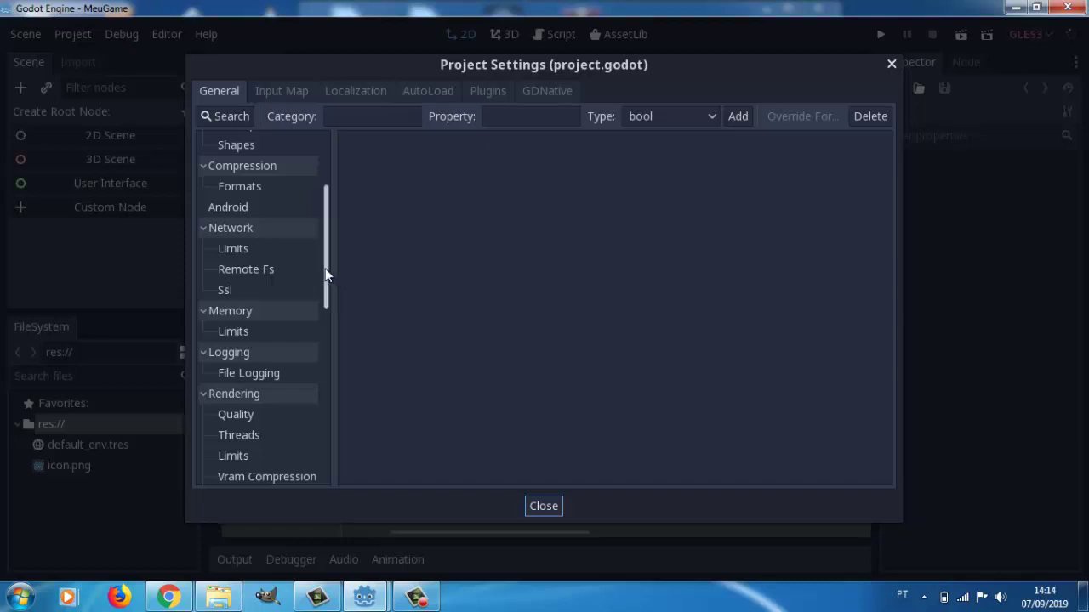
drag(325, 281, 331, 326)
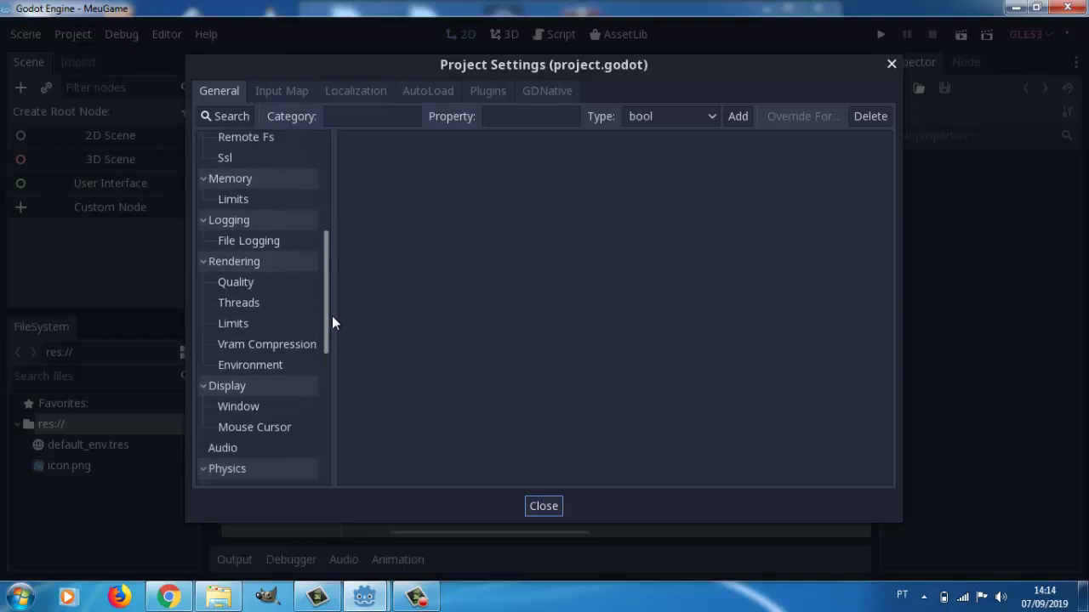
click(238, 372)
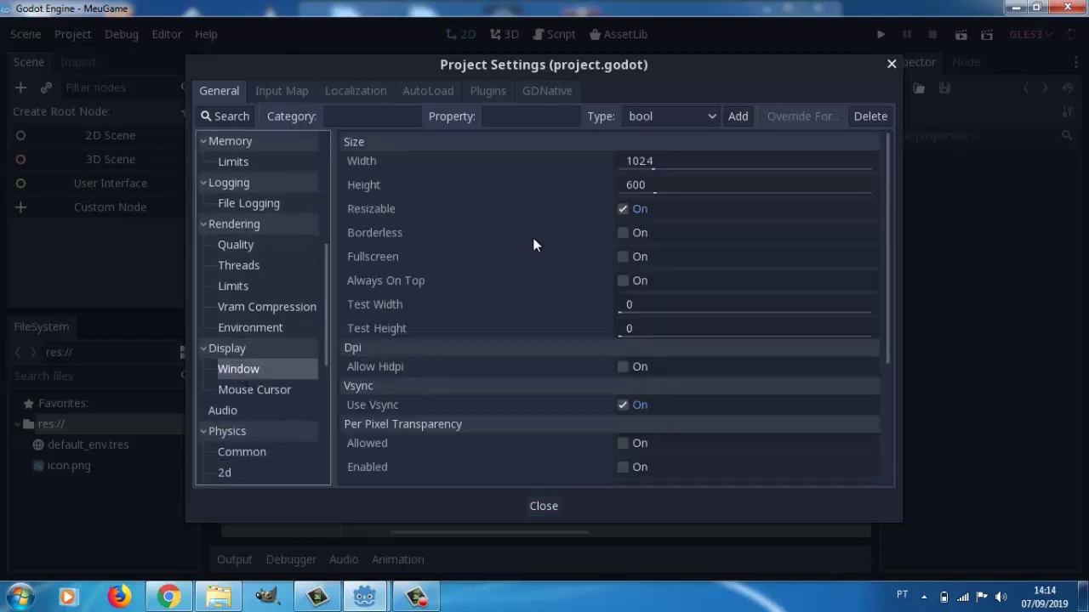
click(682, 164)
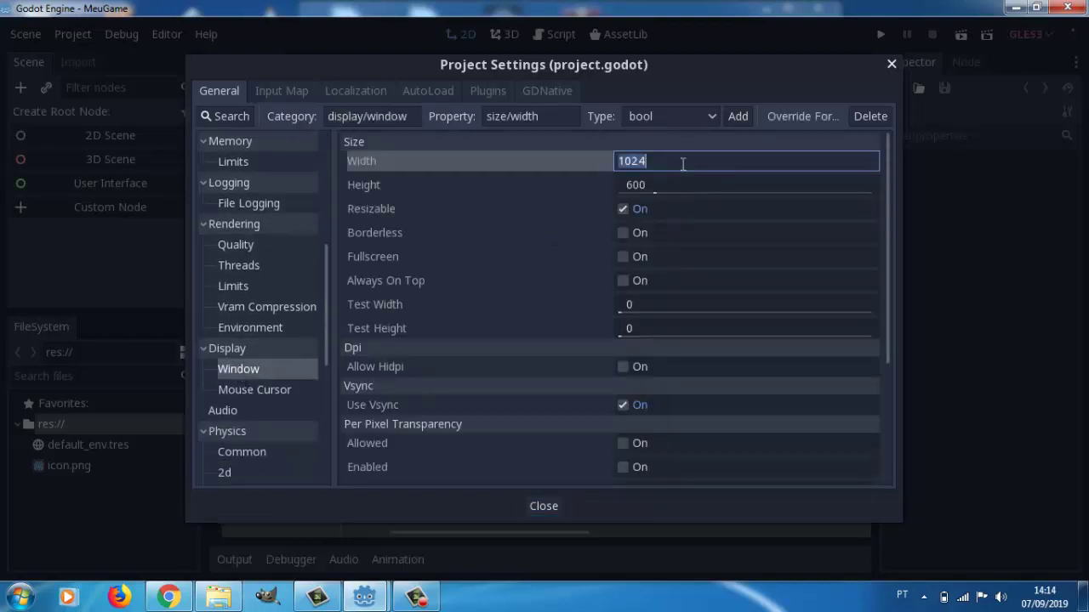
text(1280)
click(681, 184)
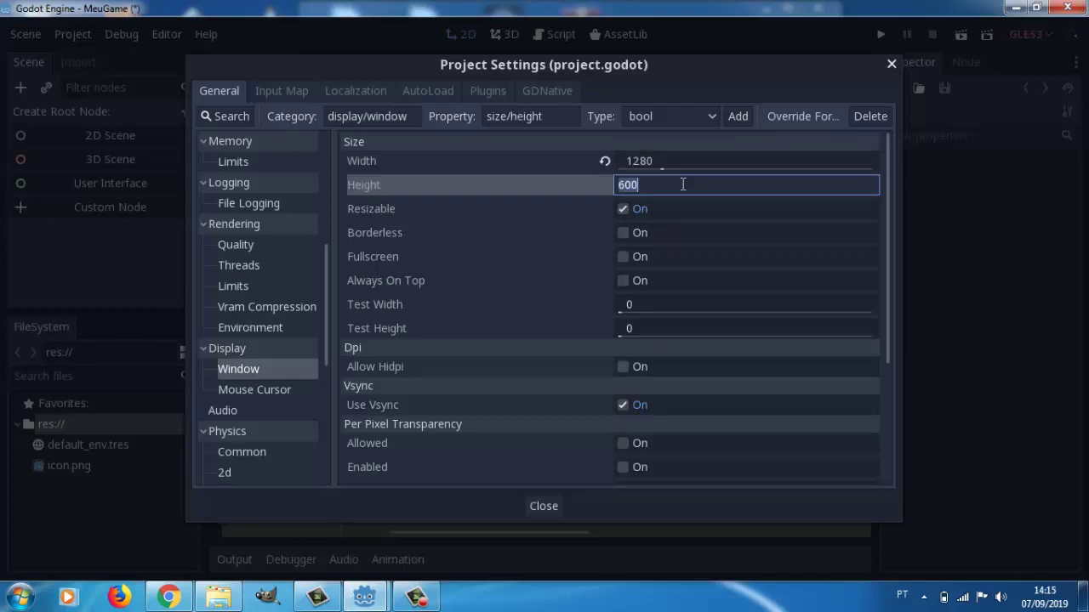
text(720)
key(Return)
click(666, 158)
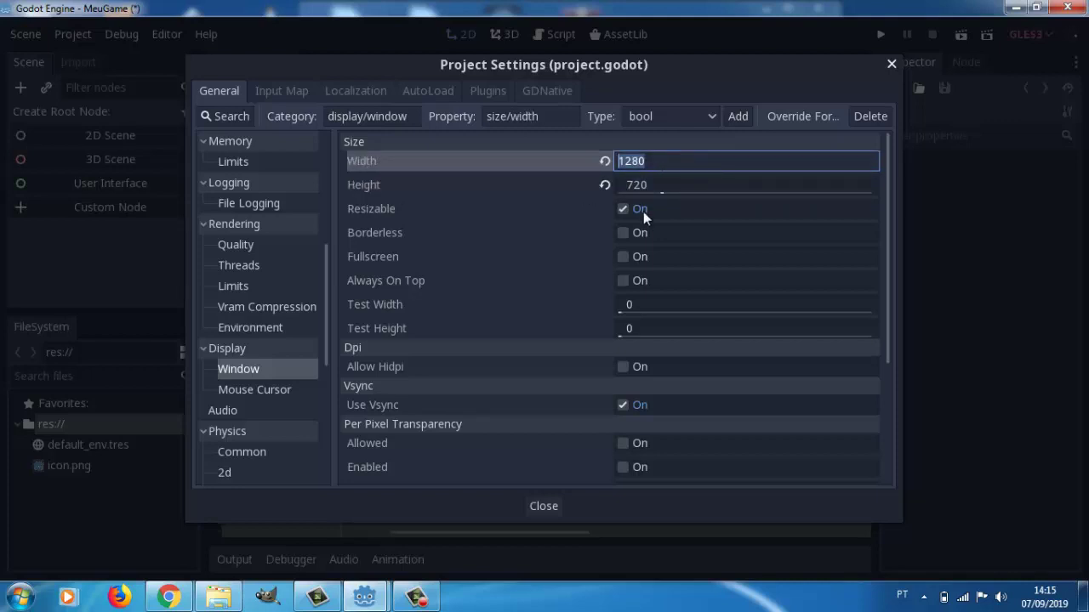
click(647, 190)
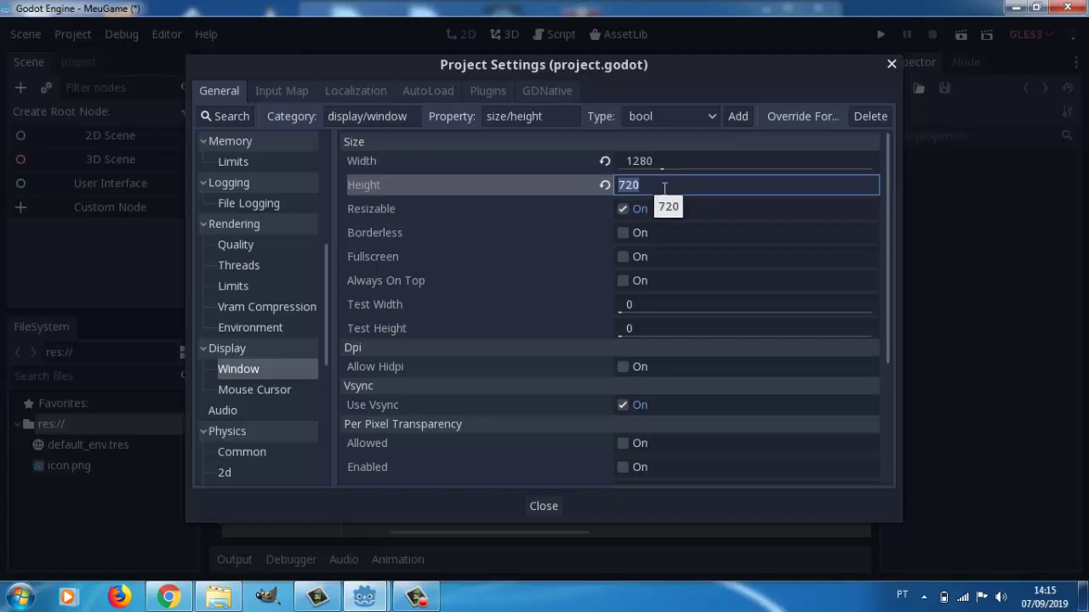
Set Test Width to 640 and Test Height to 360, halving 1280 and 720
drag(888, 295, 886, 319)
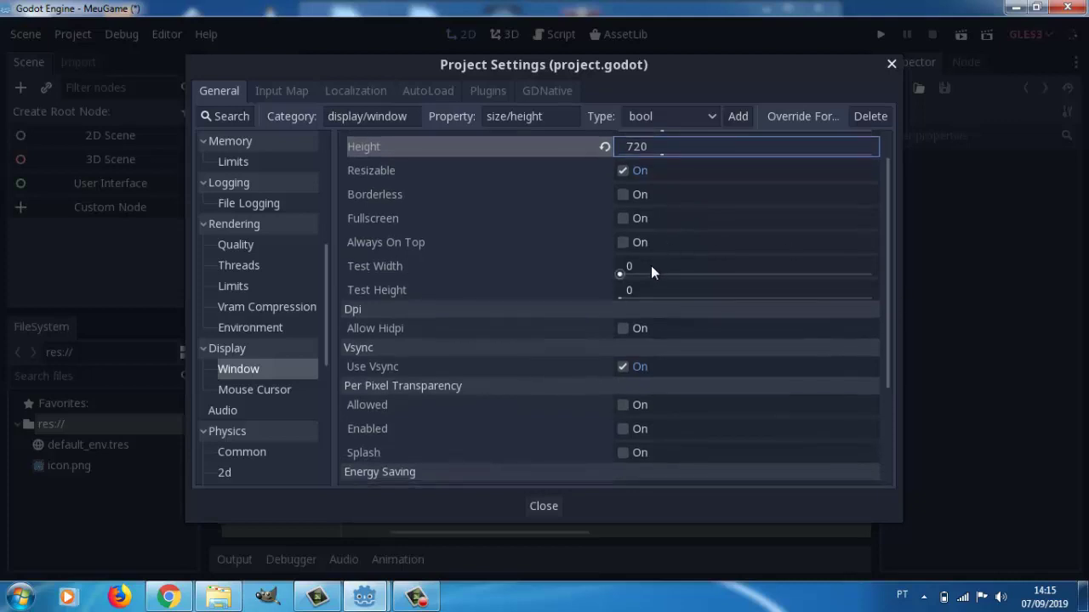
click(651, 271)
text(1280)
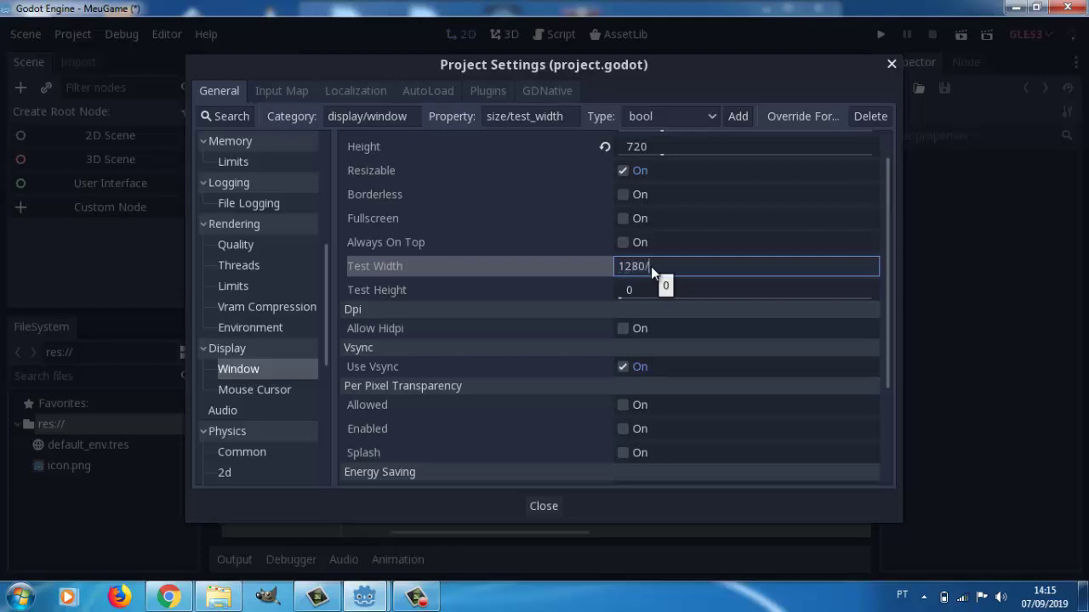
text(2)
key(Return)
click(641, 290)
text(720/)
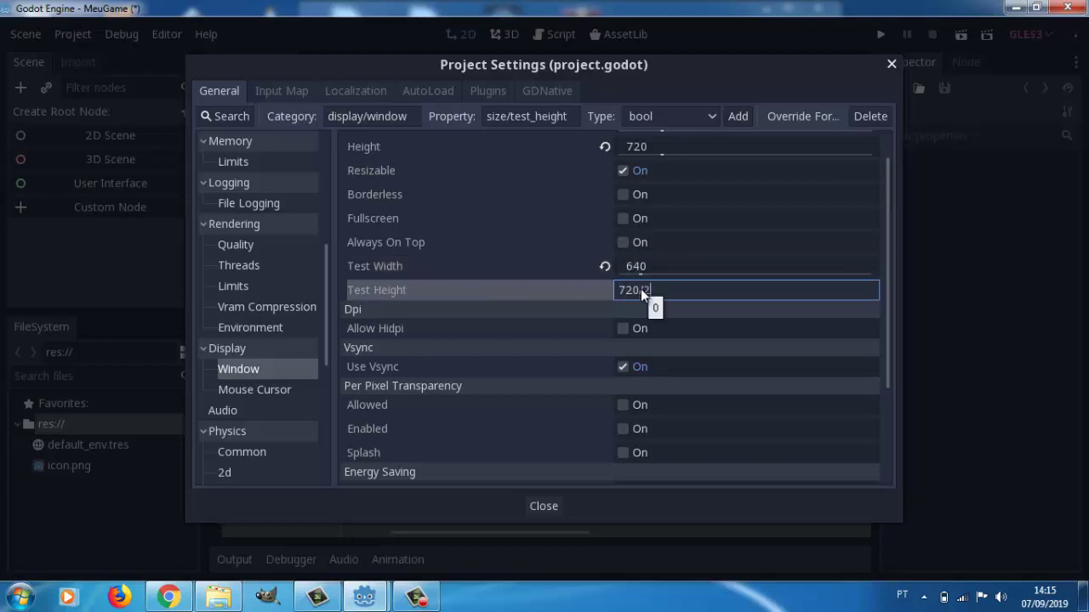
text(2)
key(Return)
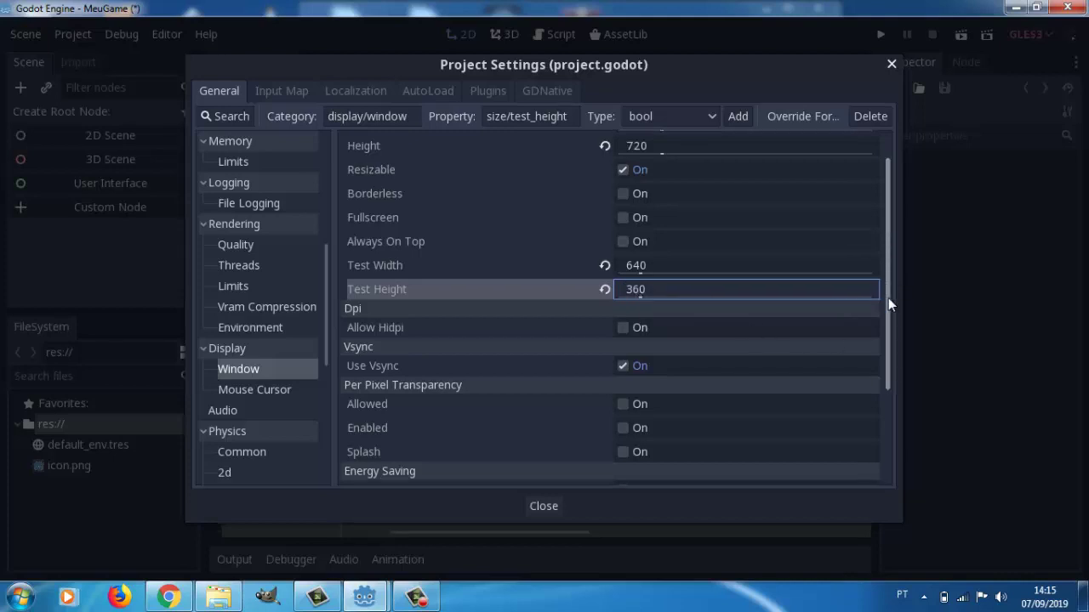
drag(888, 298, 906, 389)
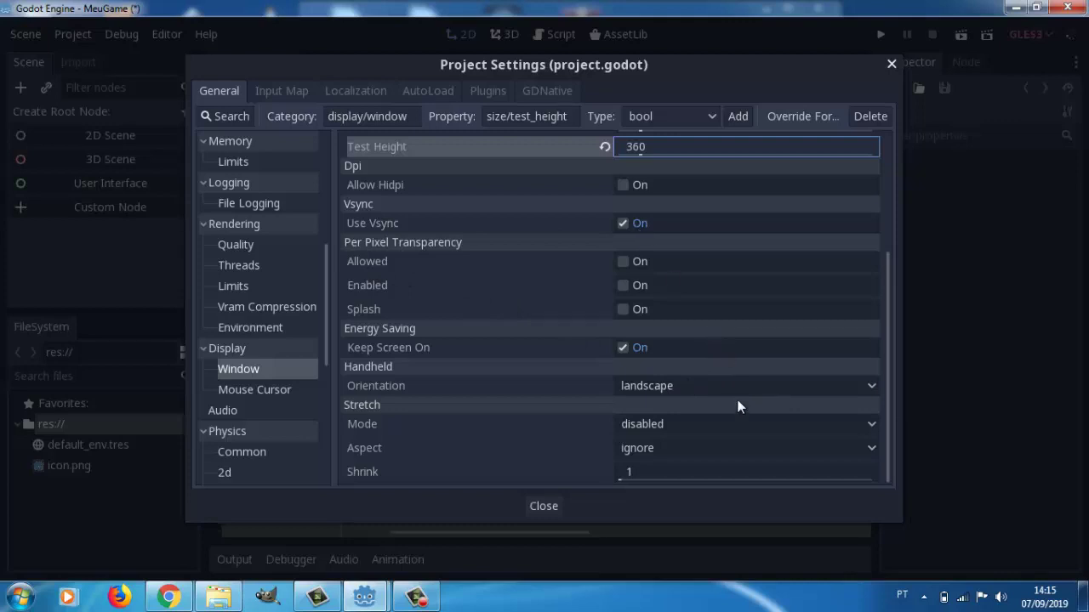
Set stretch mode to 2d and aspect to keep, then show Display > Mouse Cursor
click(649, 431)
click(641, 467)
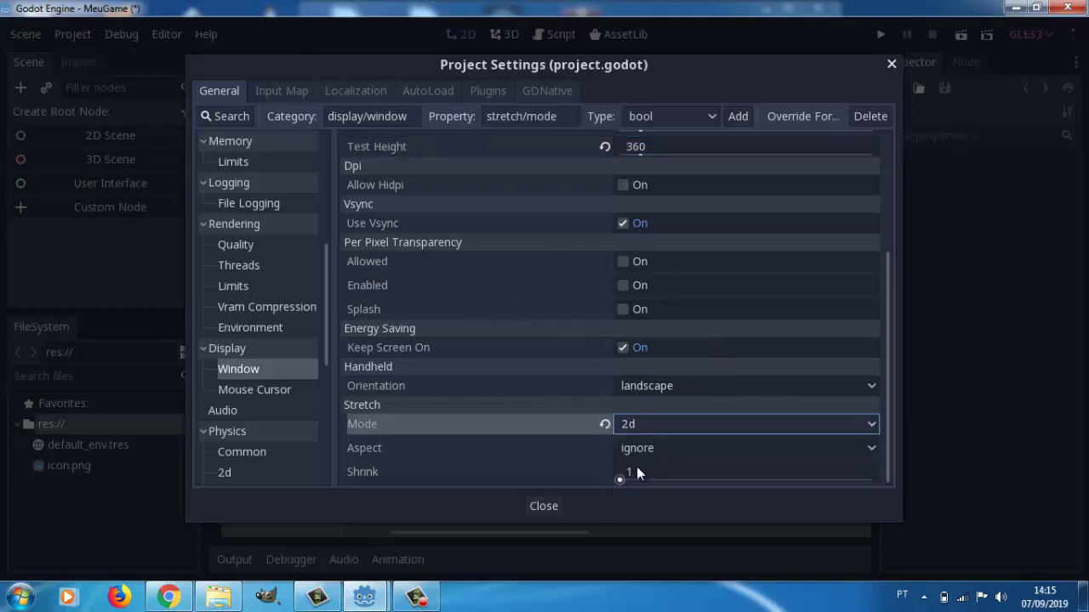
click(649, 451)
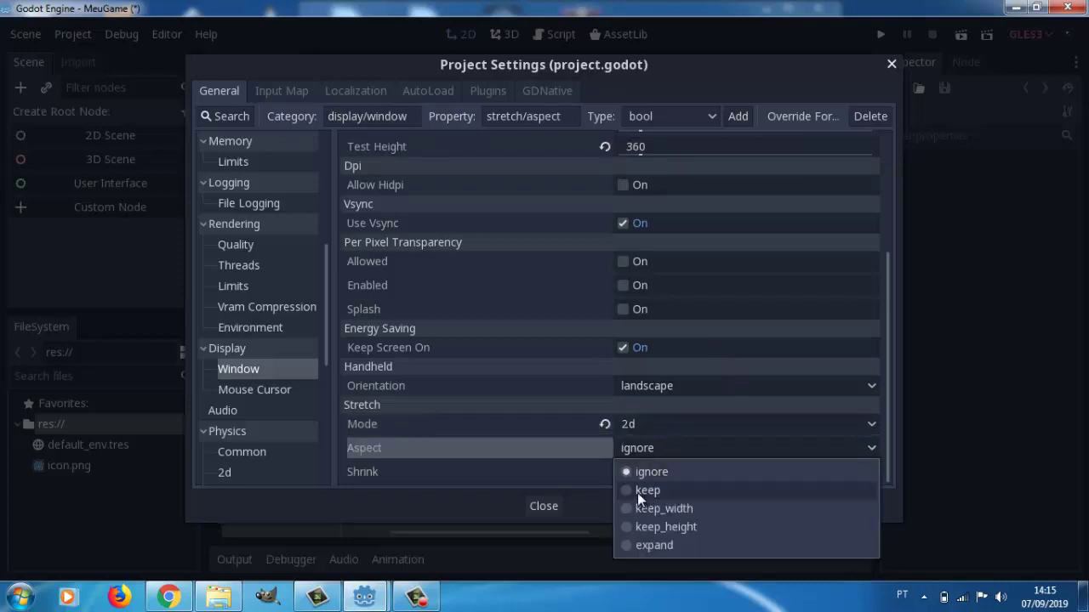
click(640, 492)
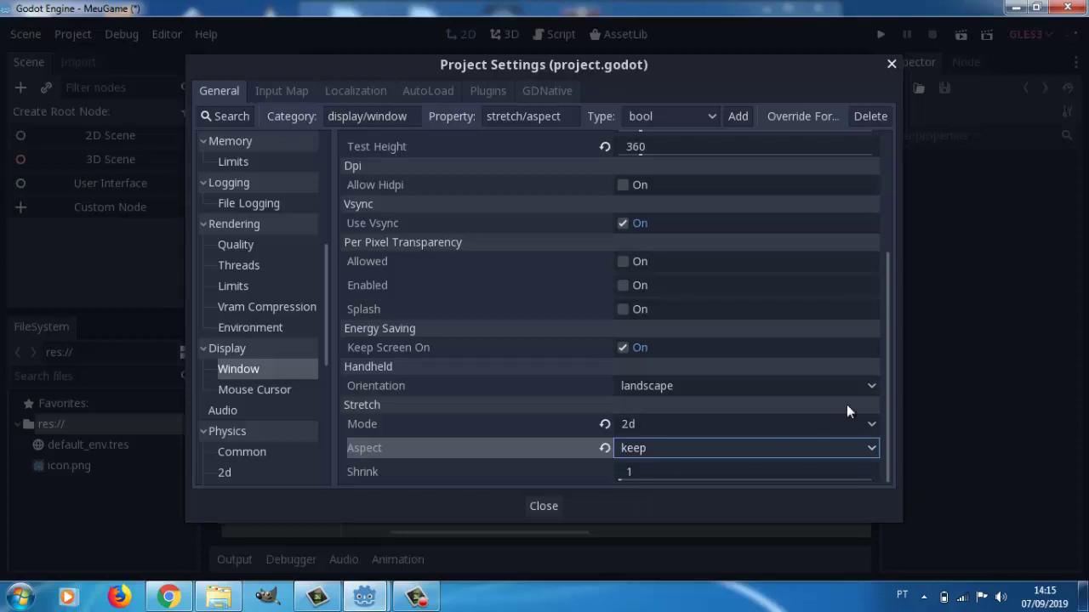
drag(885, 311, 856, 171)
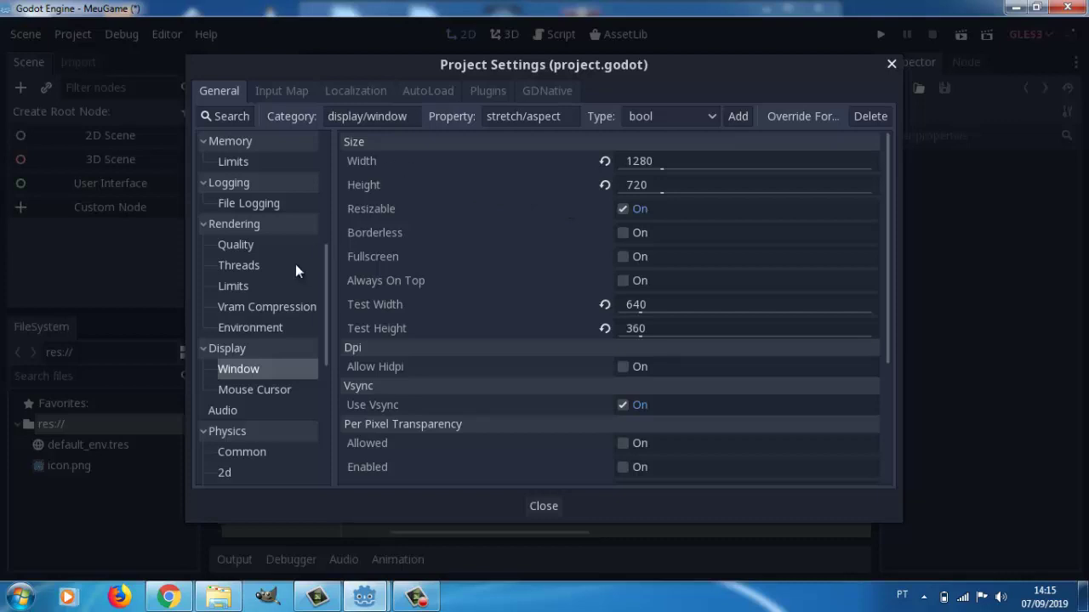
click(243, 391)
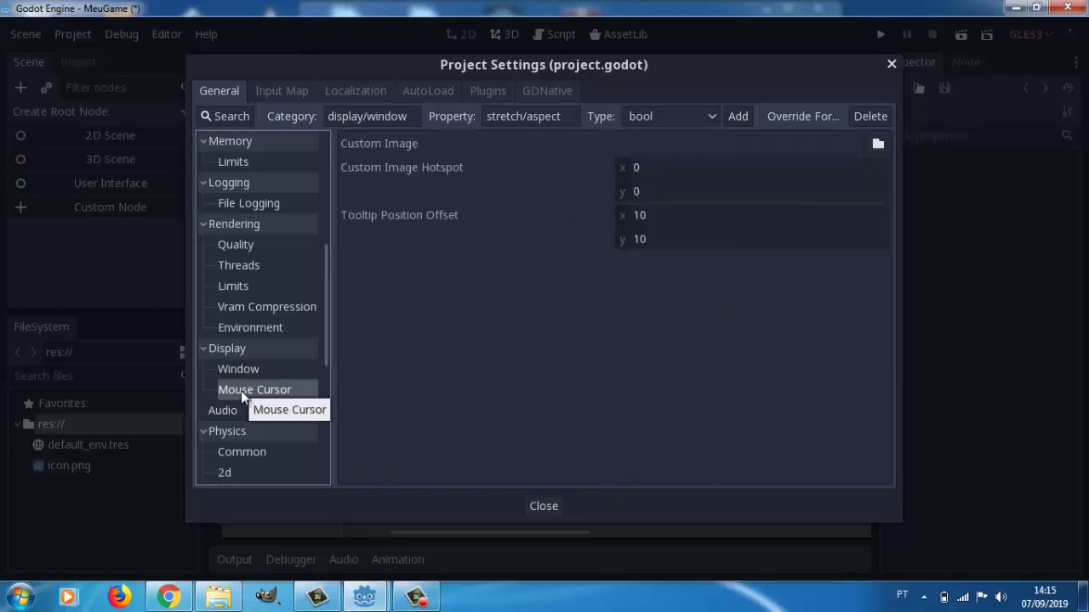
Search 'mou', enable Emulate Touch From Mouse under Pointing, and close Project Settings
click(233, 122)
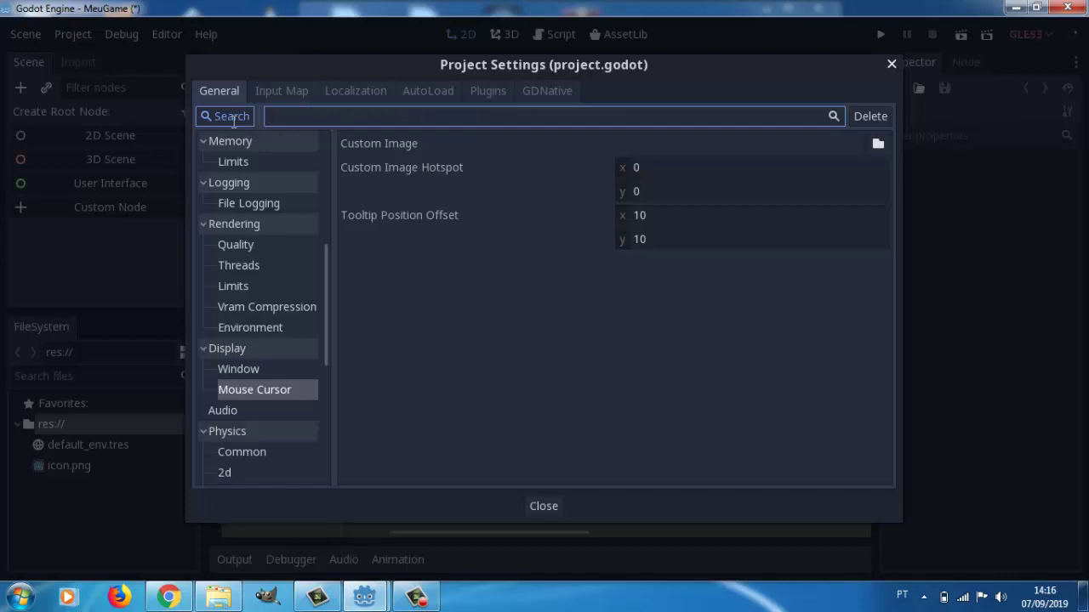
text(mou)
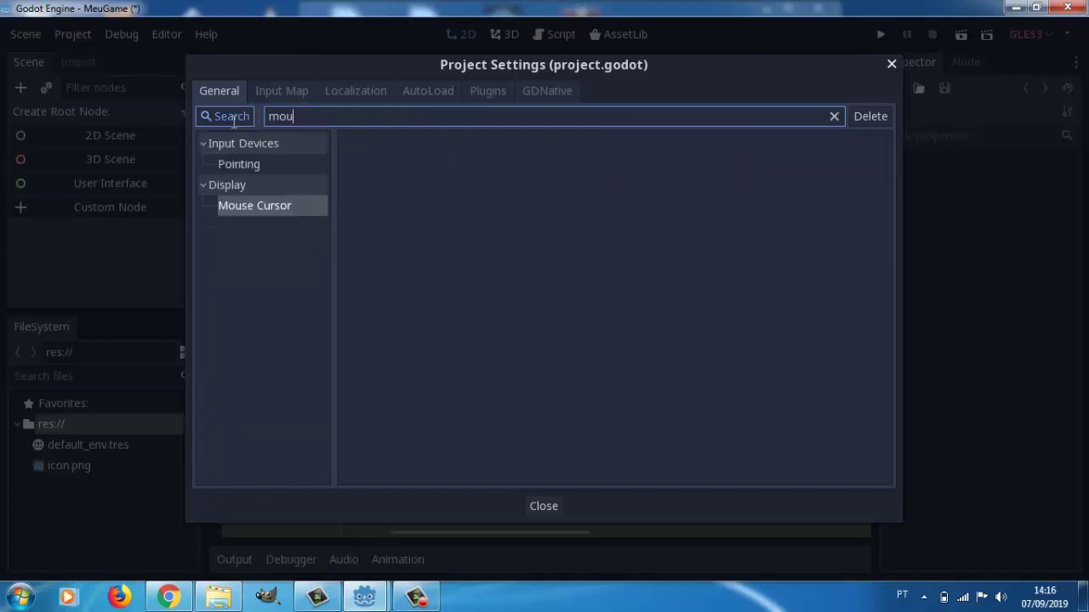
click(237, 165)
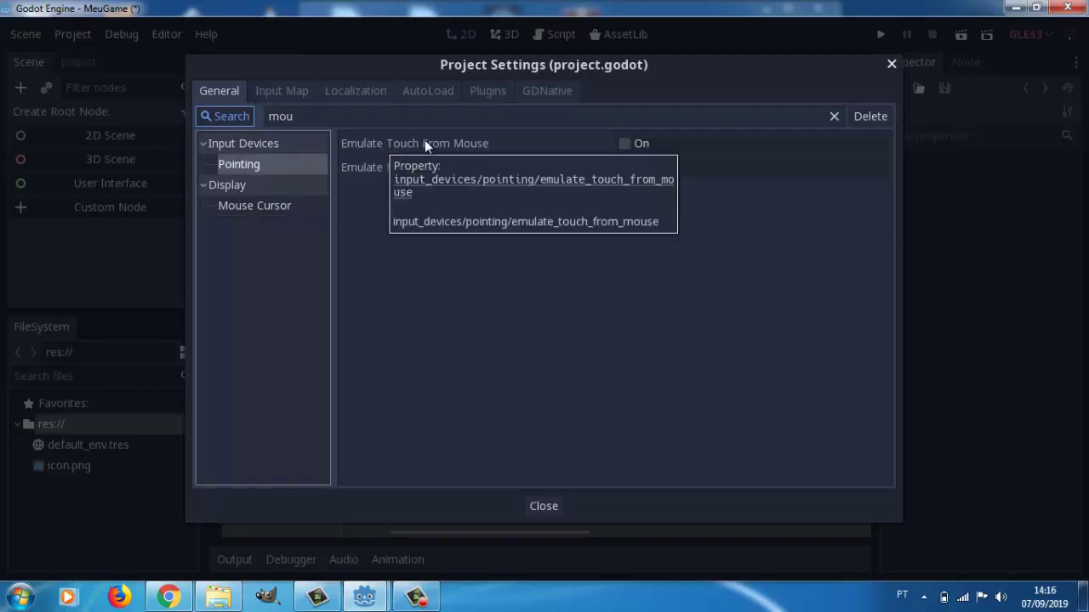
click(627, 145)
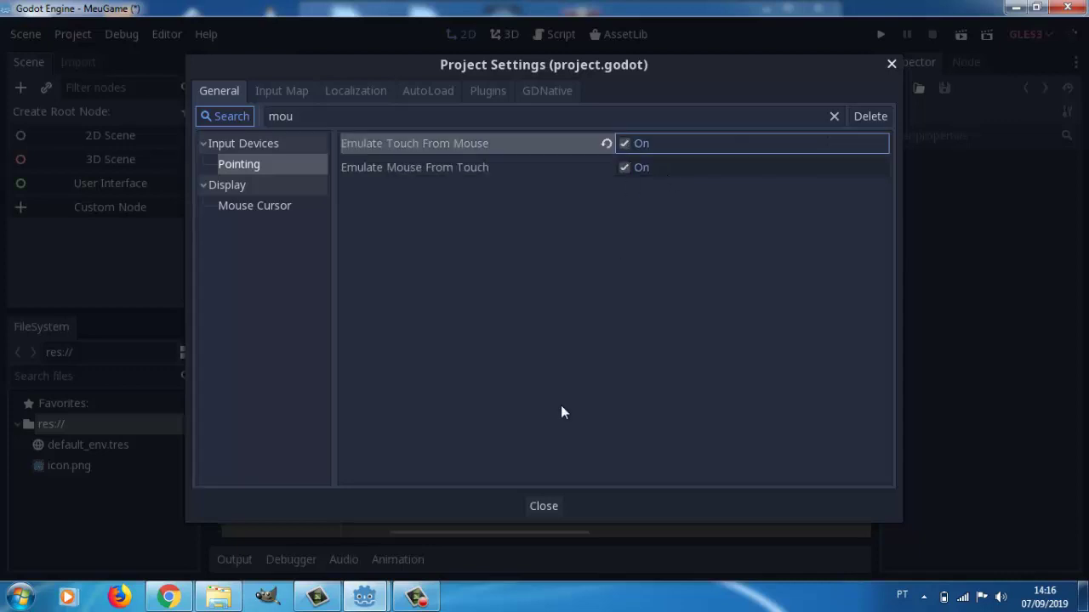
click(545, 506)
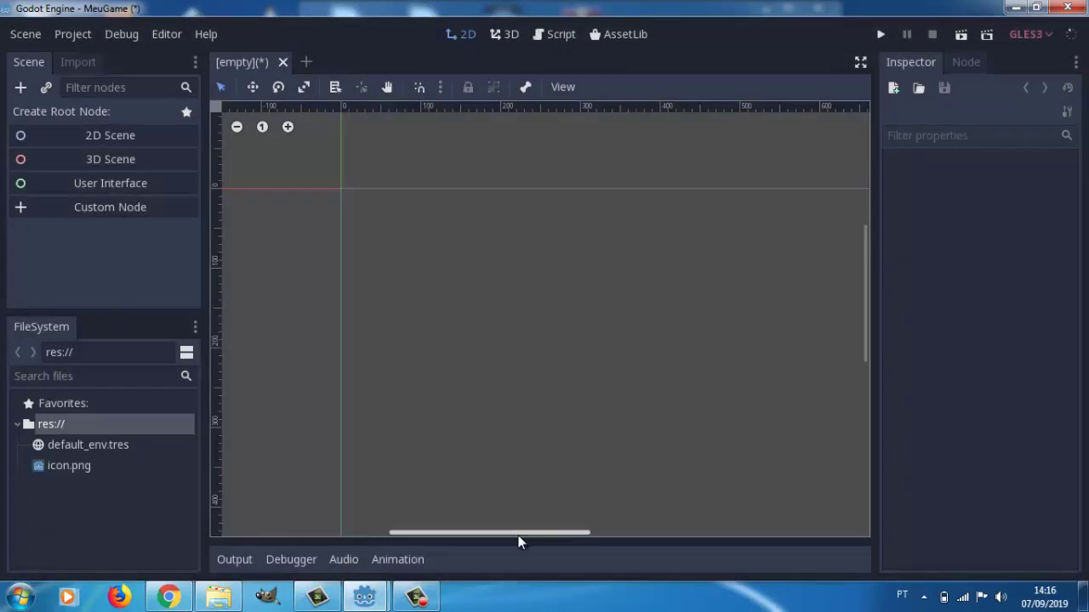
Zoom the 2D canvas out two steps and recentre it on the window outline
mouse_move(517, 533)
mouse_down()
mouse_move(570, 560)
mouse_move(521, 559)
mouse_up()
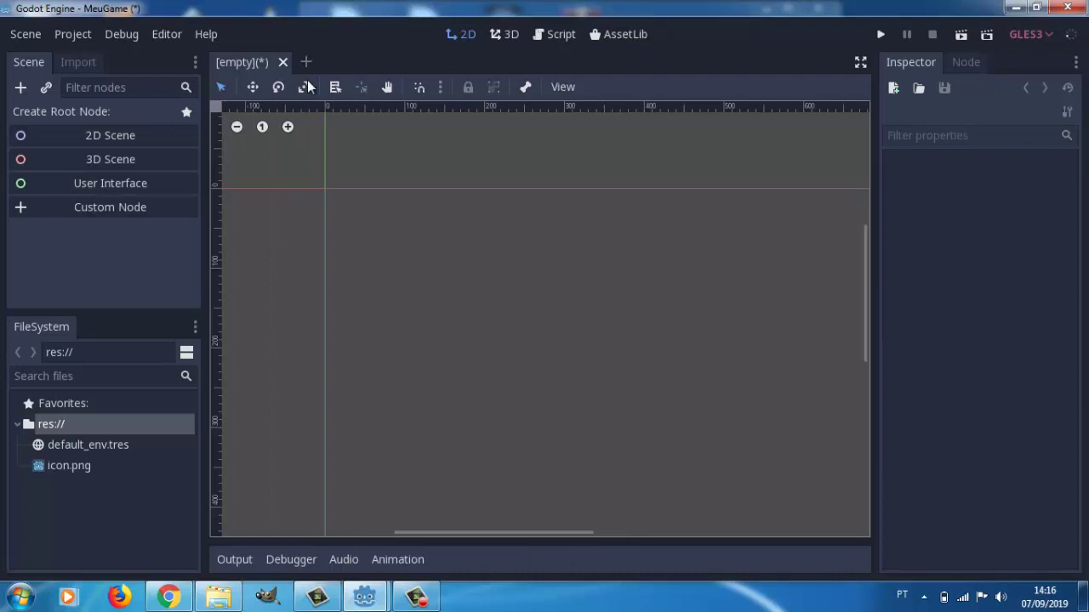
click(236, 127)
click(237, 127)
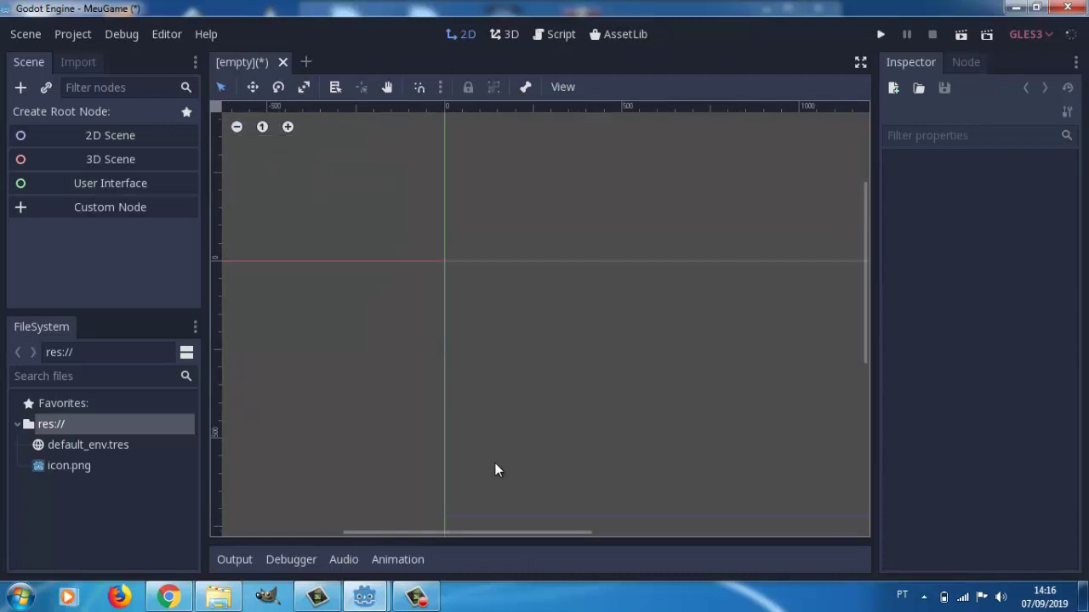
drag(488, 532, 546, 533)
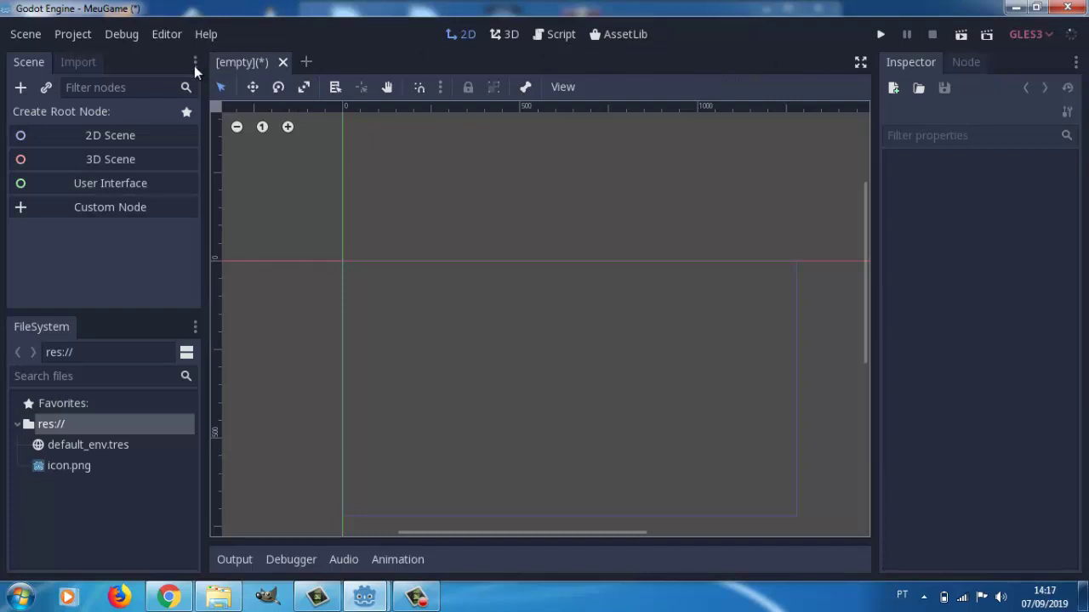
Move the Scene dock to the right and the Inspector beneath it
click(195, 64)
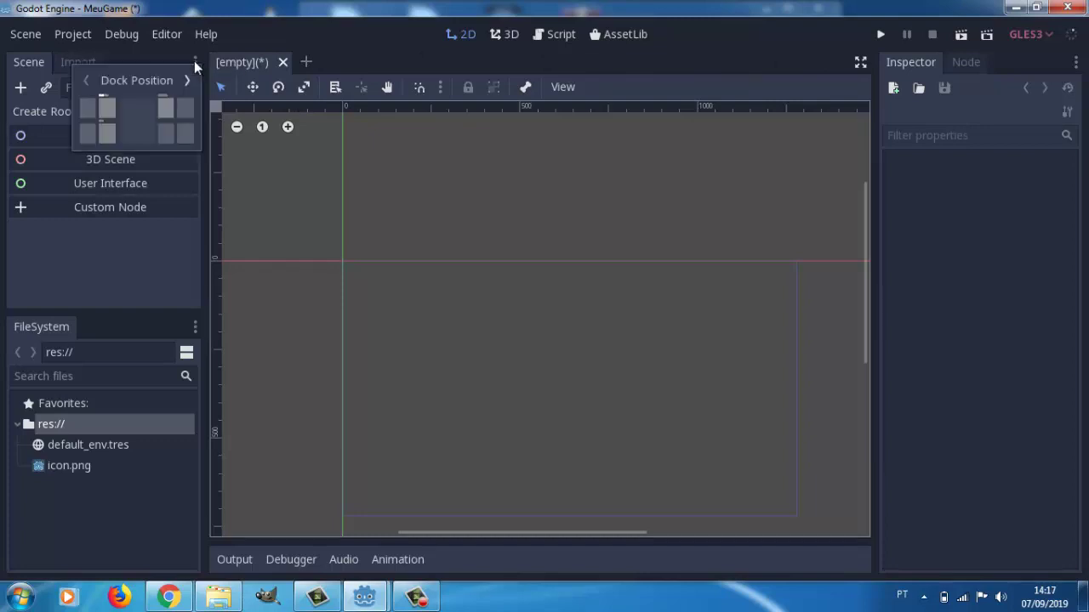
click(188, 112)
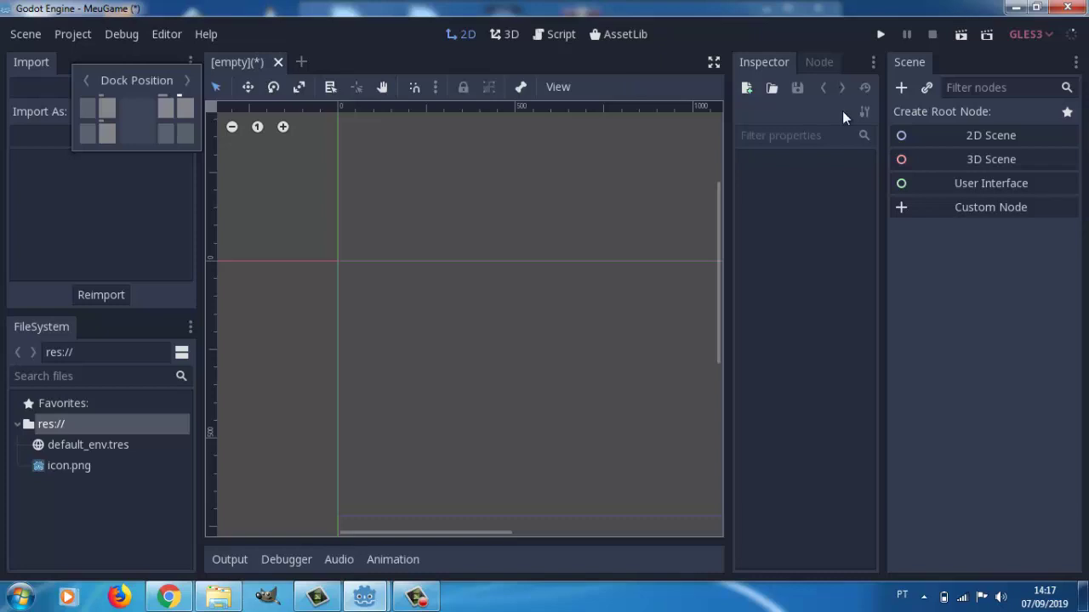
click(871, 61)
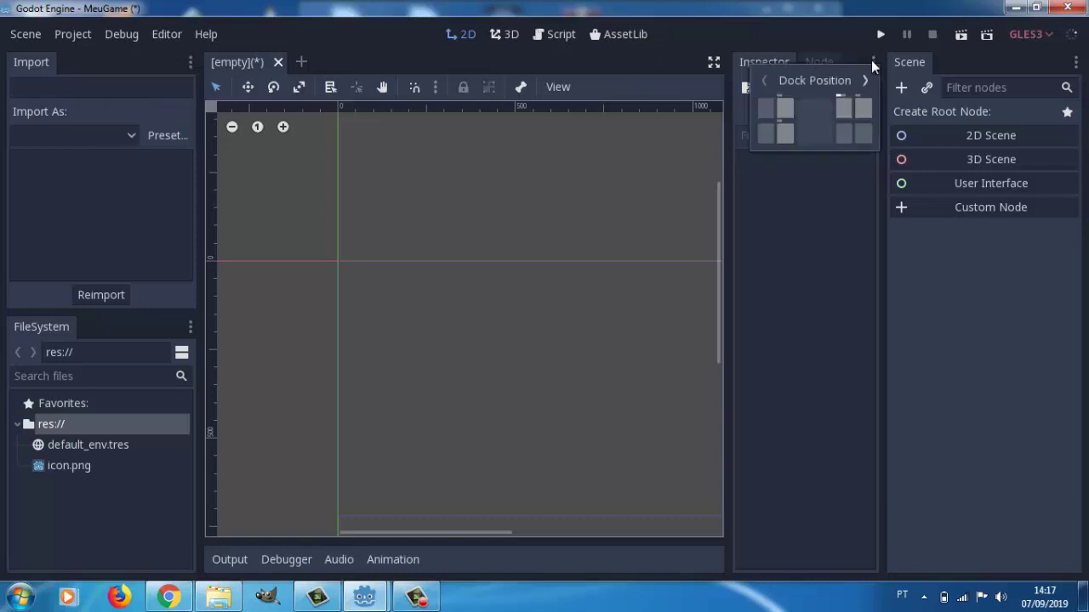
click(863, 137)
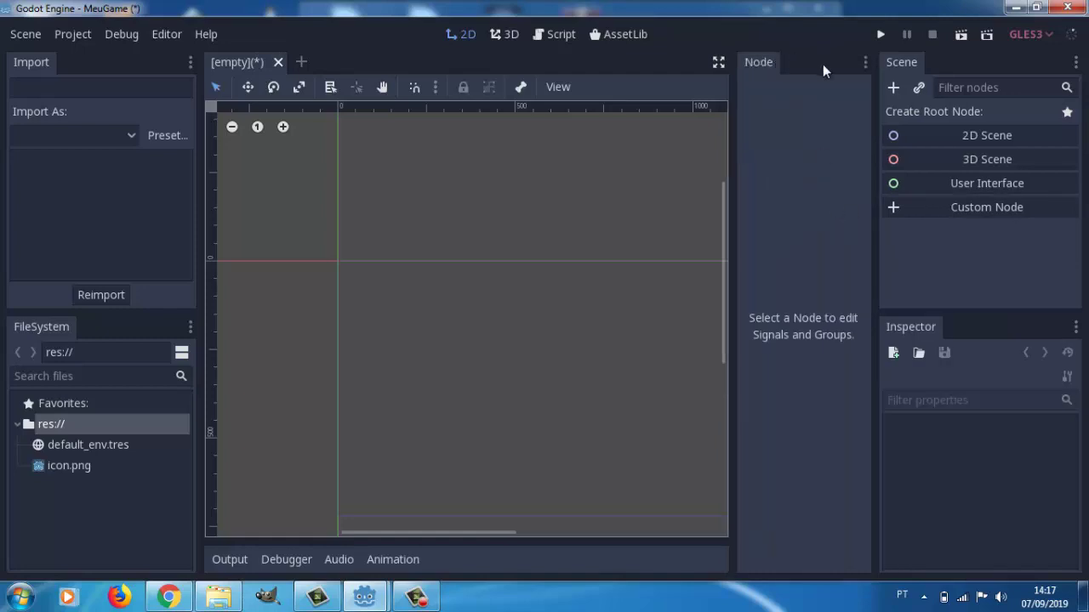
Group the Node dock with the Inspector and check both tabs
click(865, 63)
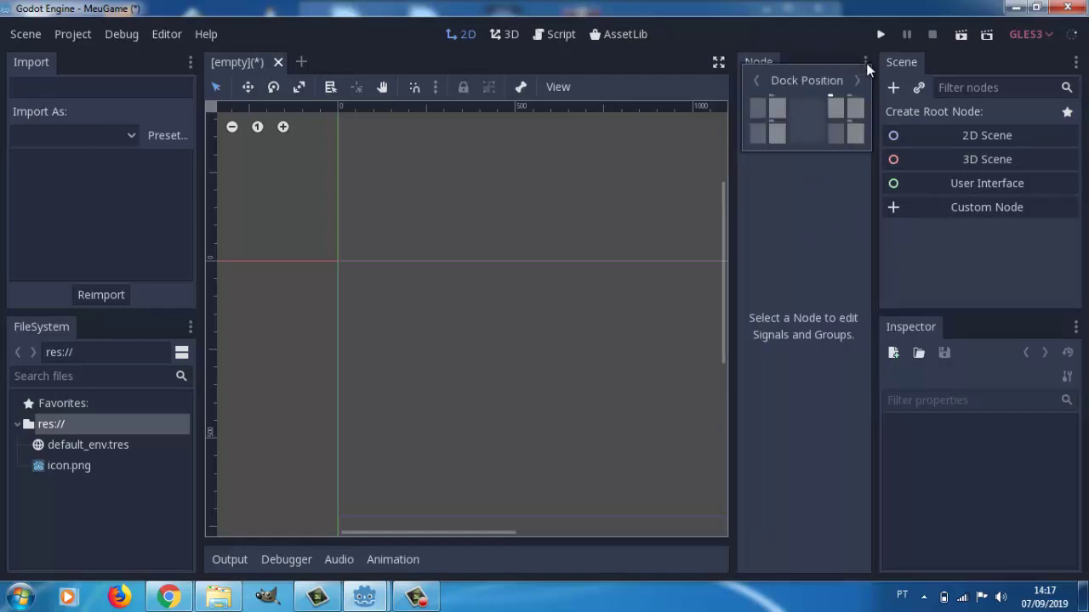
click(856, 134)
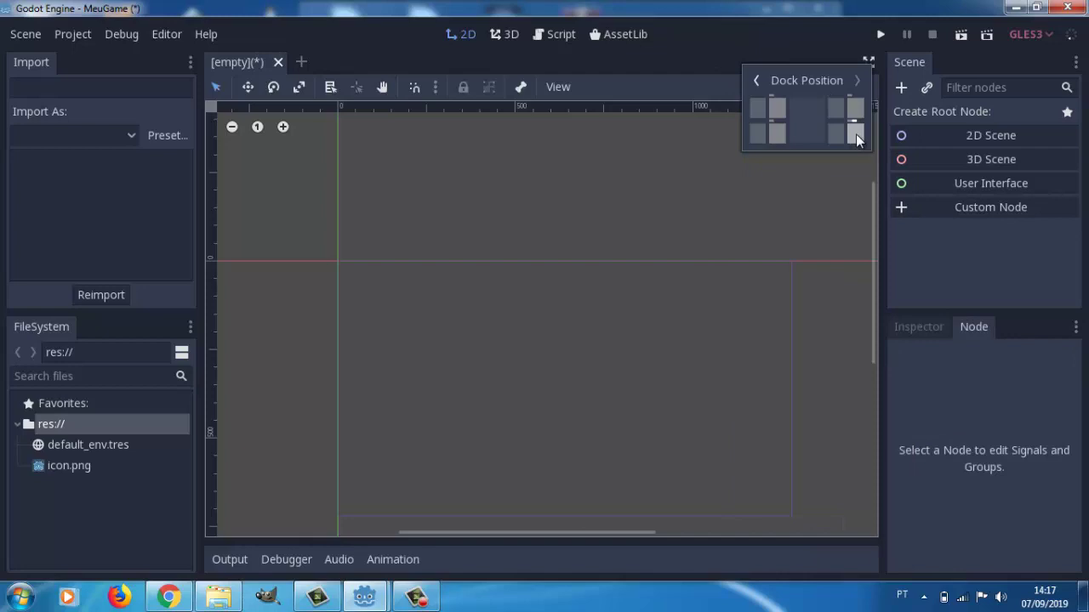
click(918, 332)
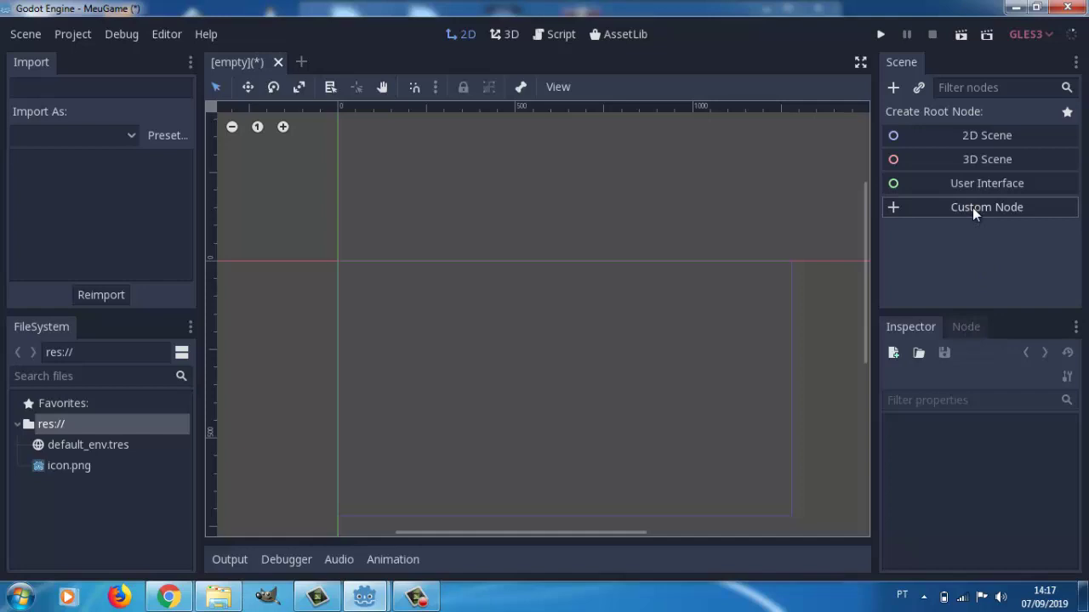
click(963, 328)
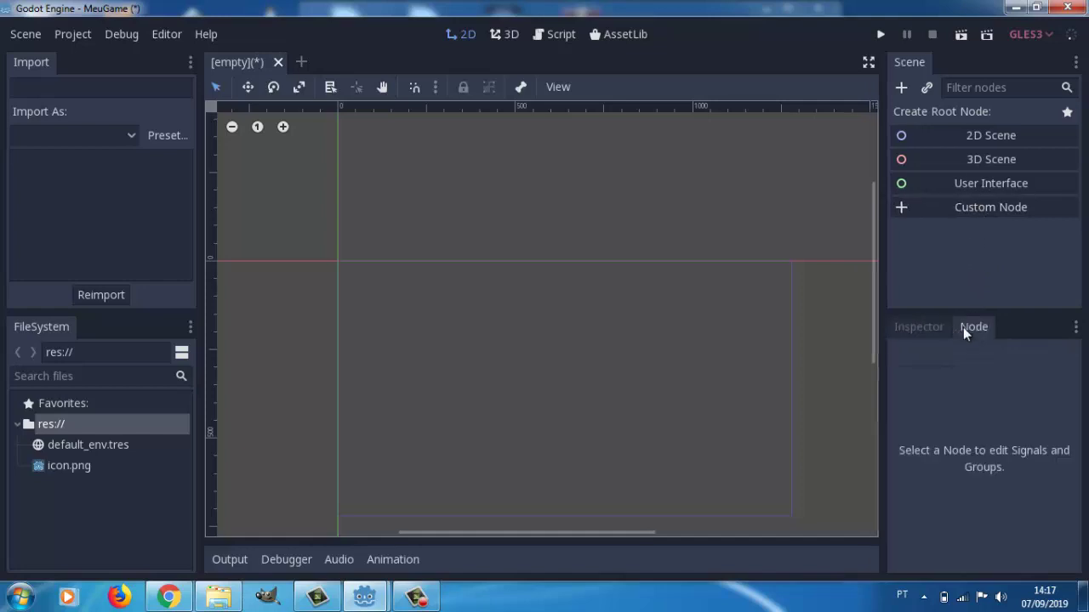
click(919, 332)
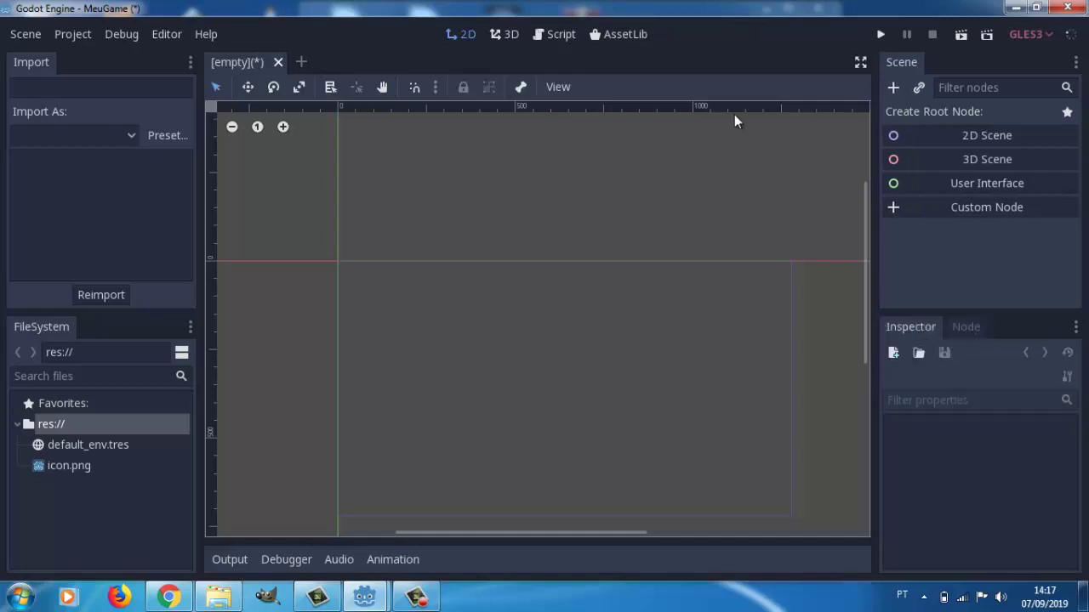